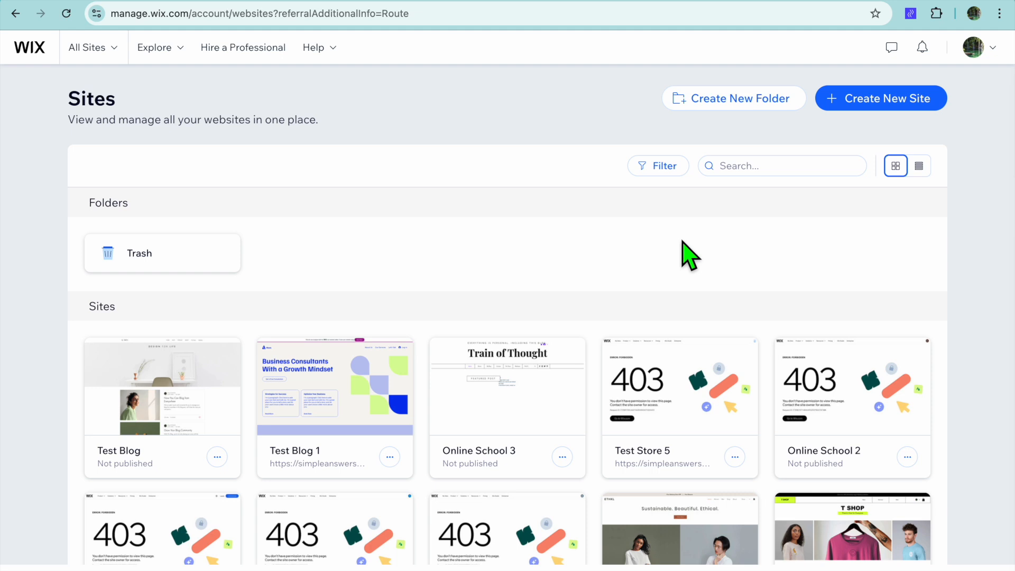
Step: Start a new site and name the website DIGITAL in the setup dialog
left_click(865, 100)
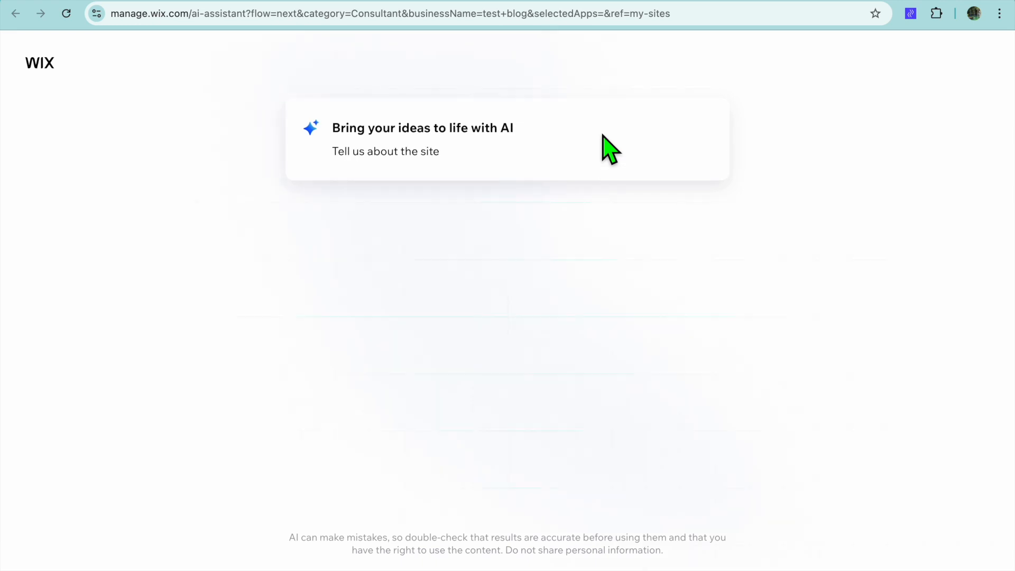
left_click(509, 199)
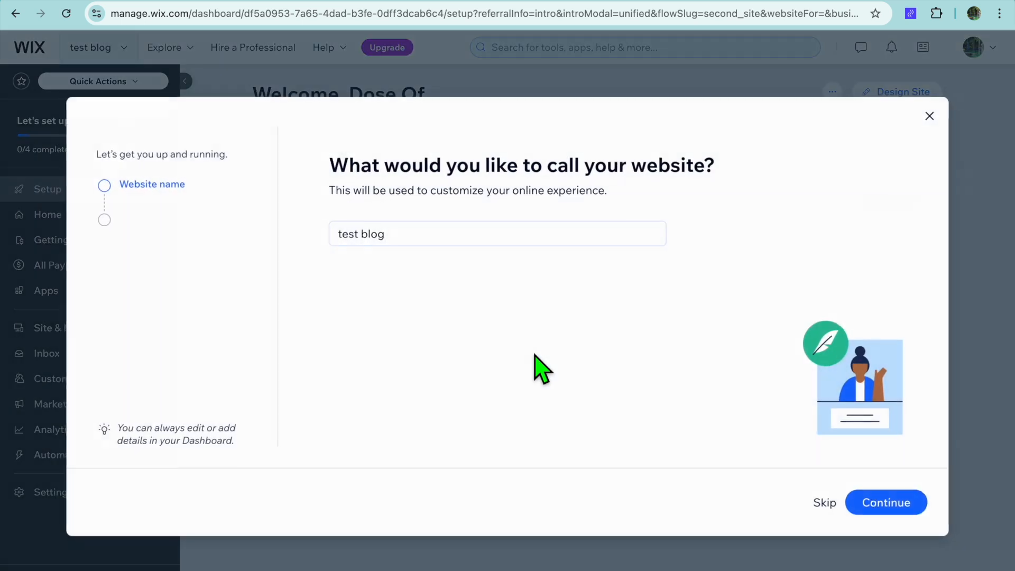
left_click(423, 240)
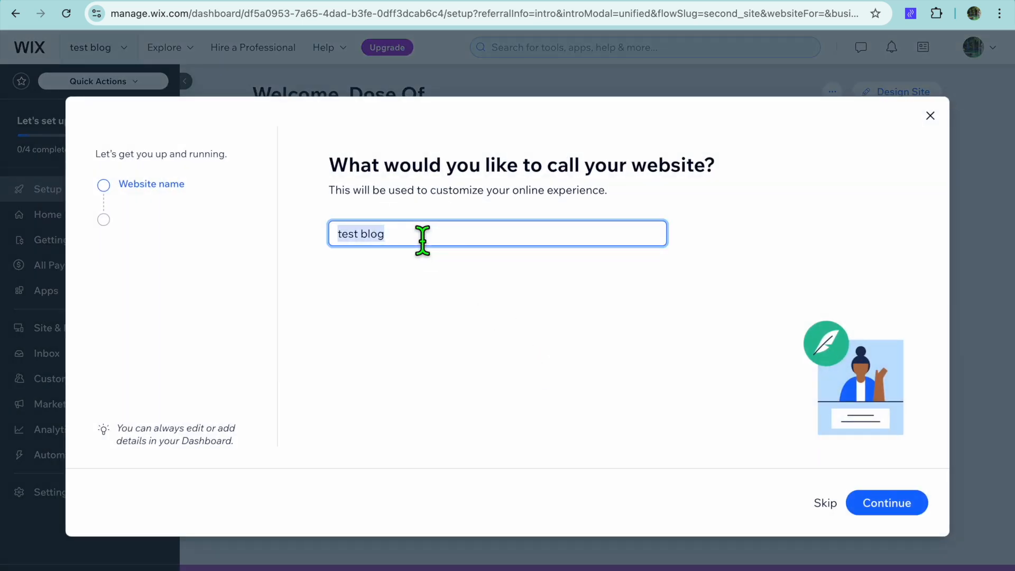
type("DIGITAL")
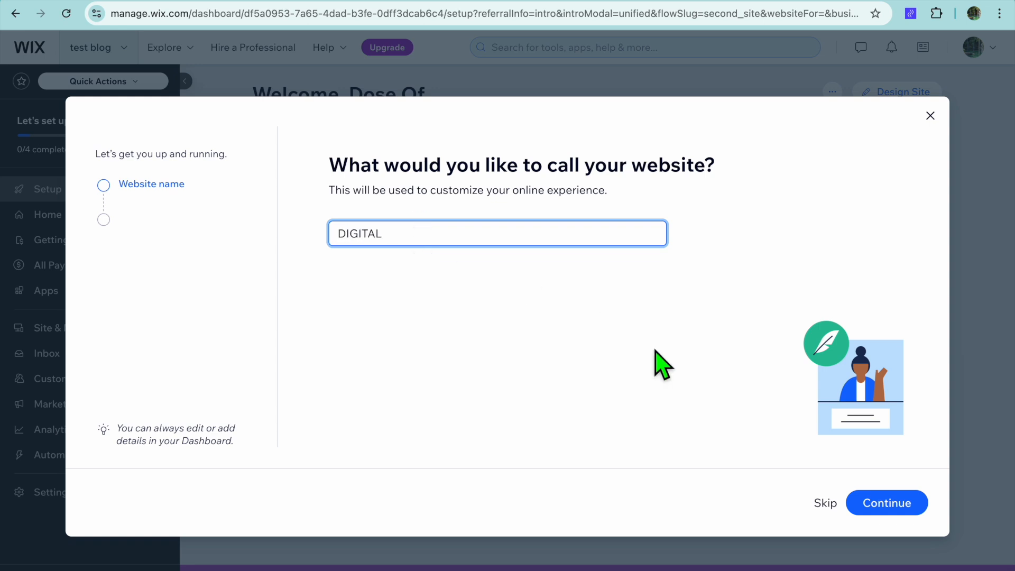
left_click(888, 511)
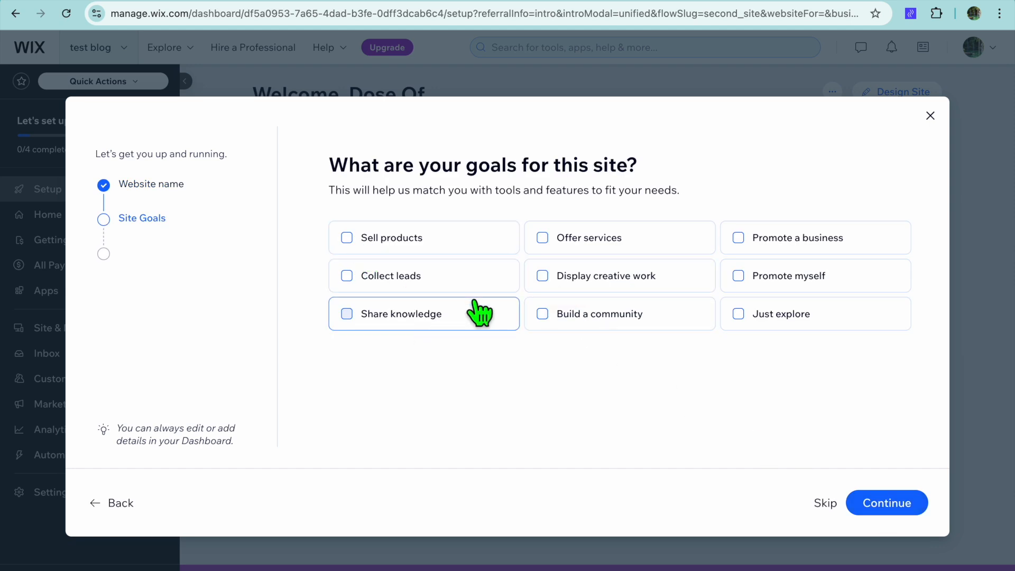
Step: Choose Offer services as the site goal, add the Blog and Pricing Plans apps, and finish setup to the dashboard
left_click(548, 244)
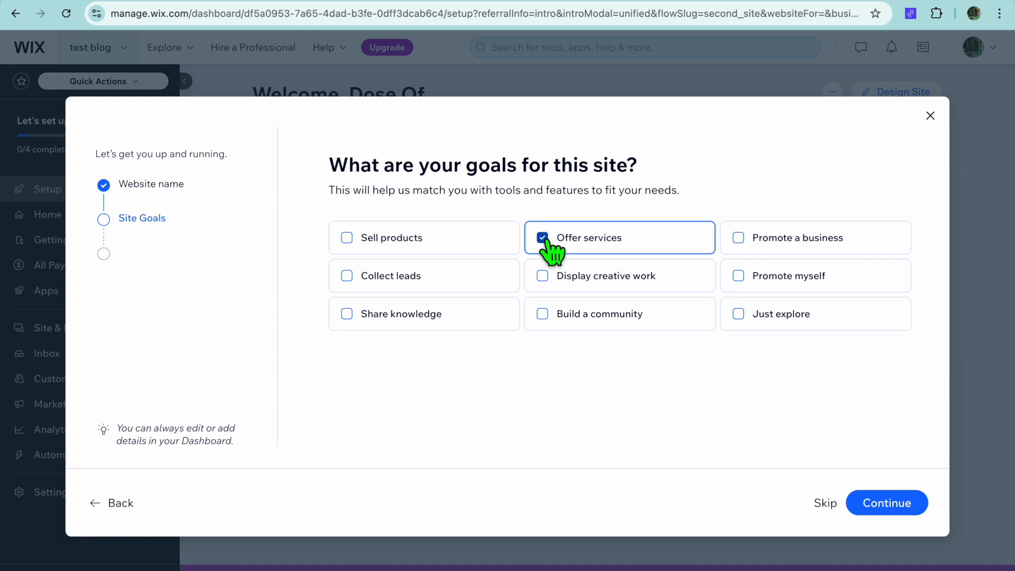
left_click(882, 500)
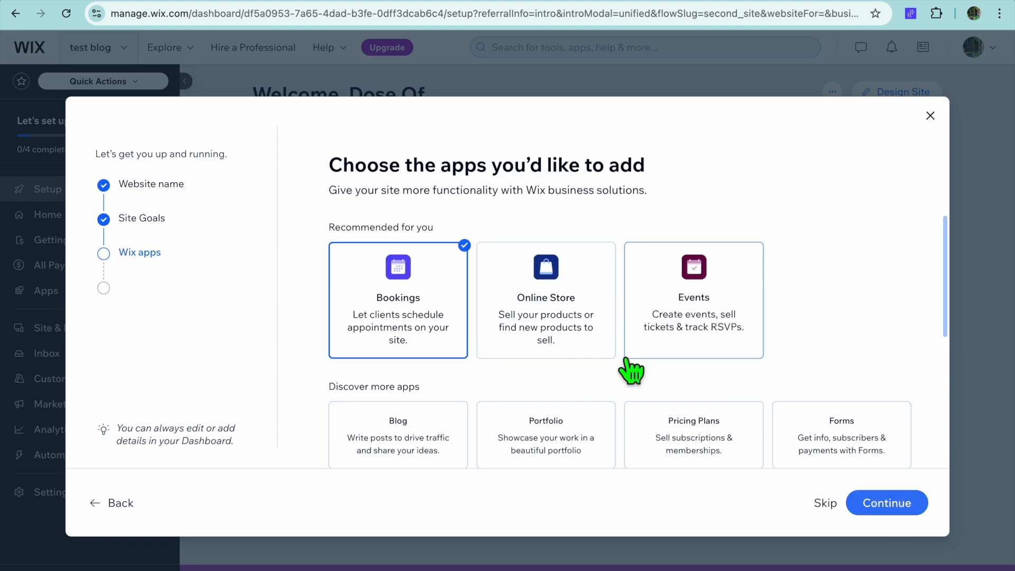
scroll(632, 371, "down", 3)
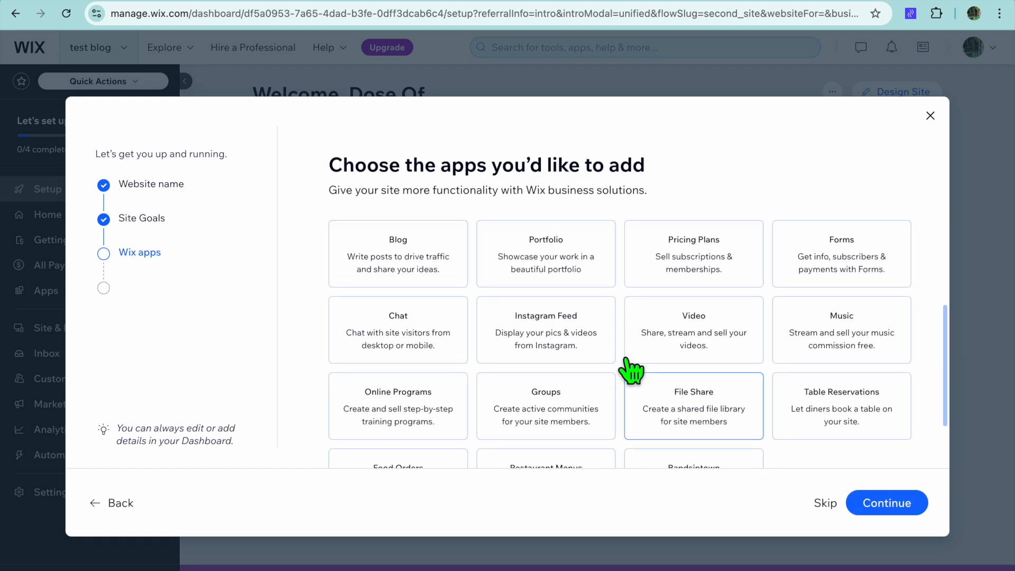
scroll(631, 370, "up", 3)
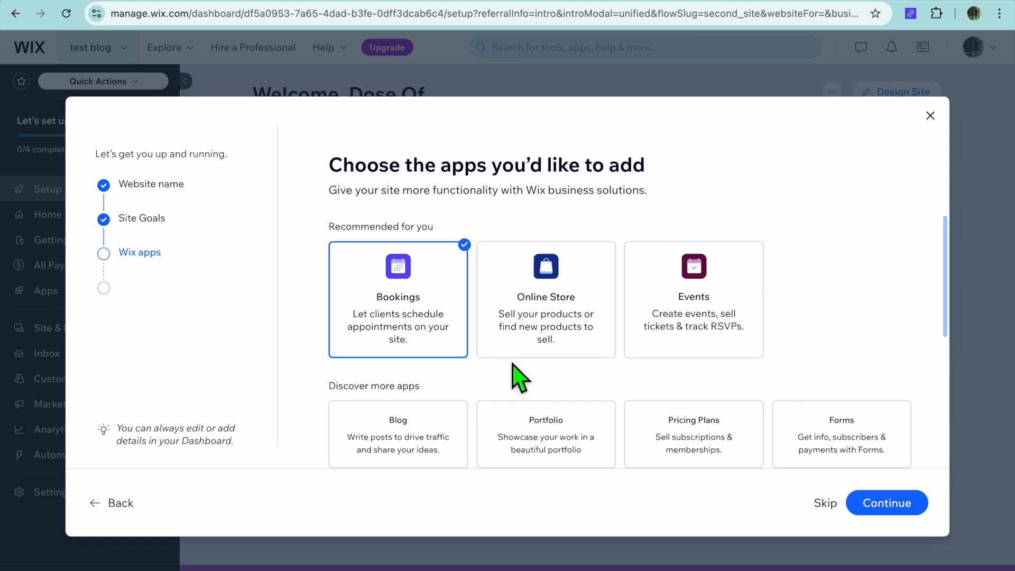
scroll(514, 374, "down", 3)
left_click(429, 312)
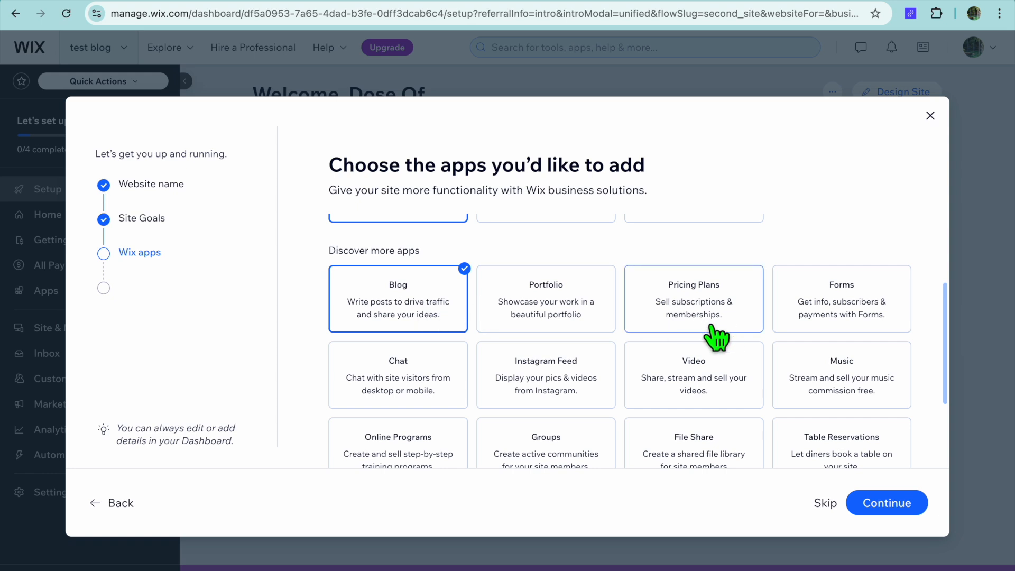
left_click(695, 306)
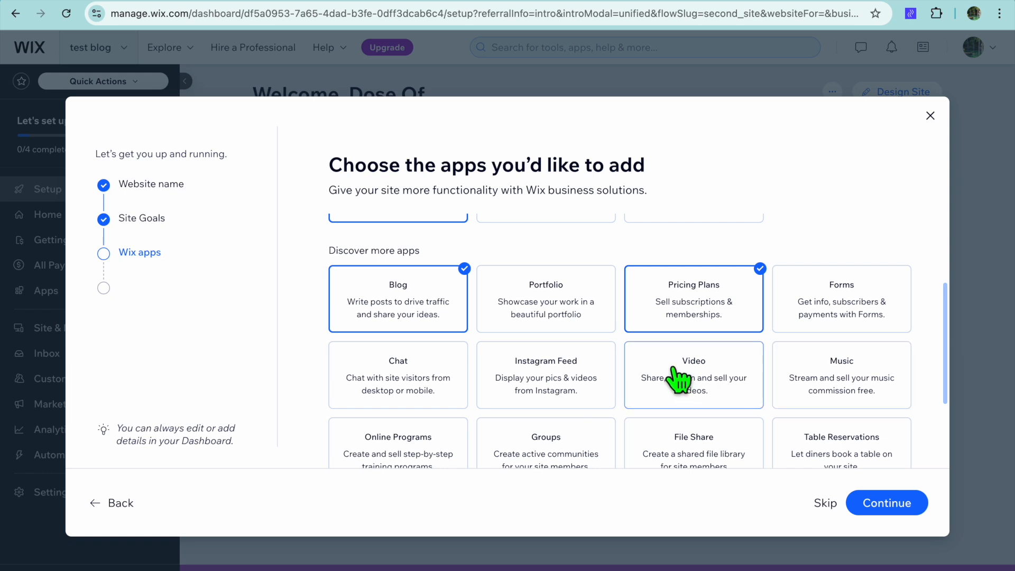
scroll(783, 394, "down", 3)
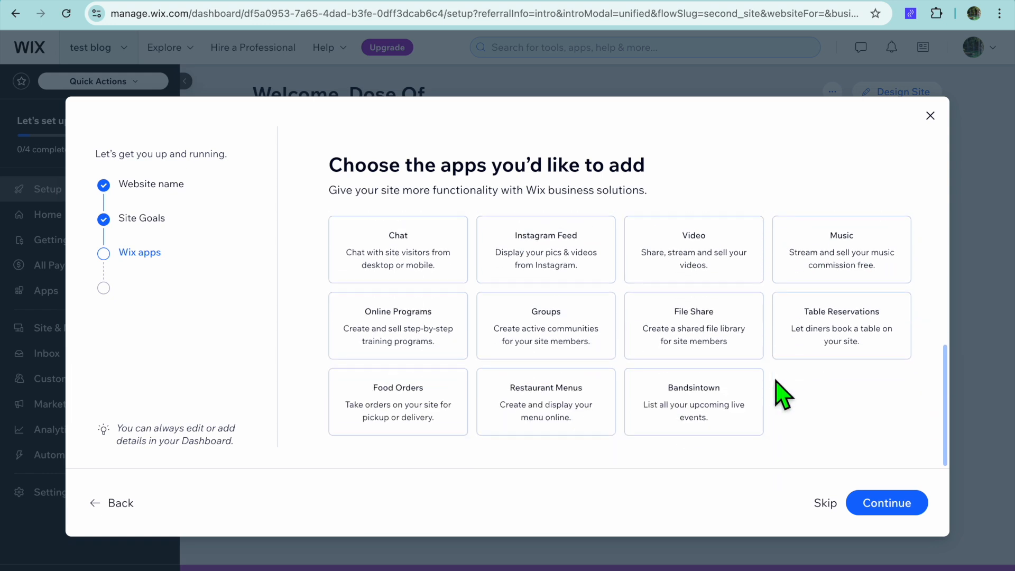
left_click(880, 504)
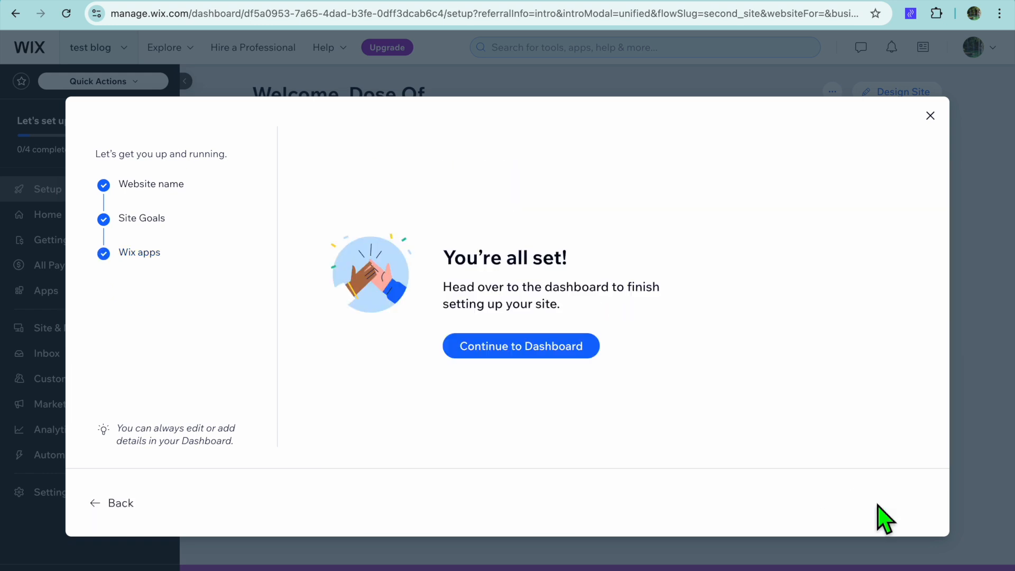
left_click(545, 352)
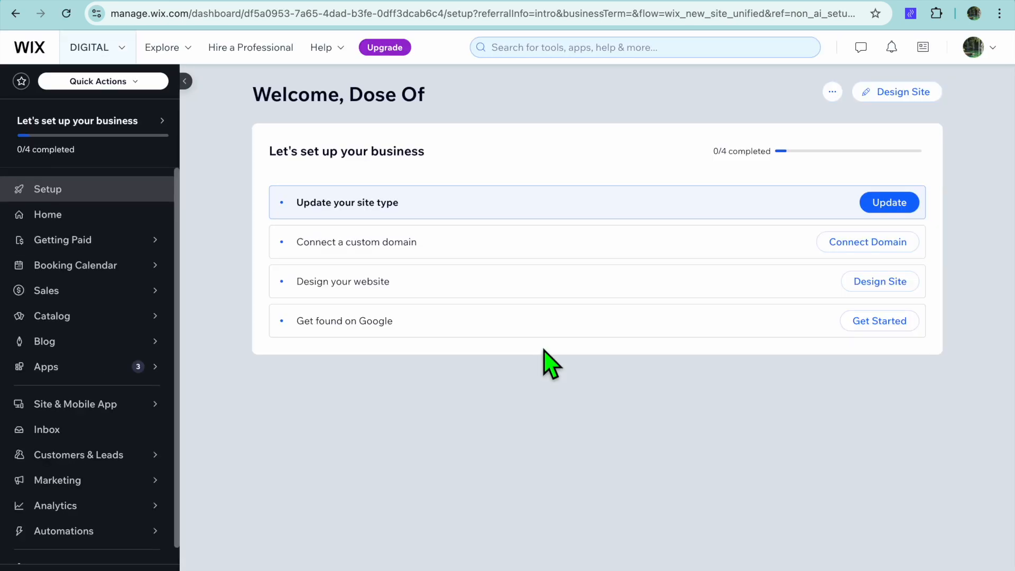
Step: Open the template gallery from the site design options and browse all website templates
left_click(875, 101)
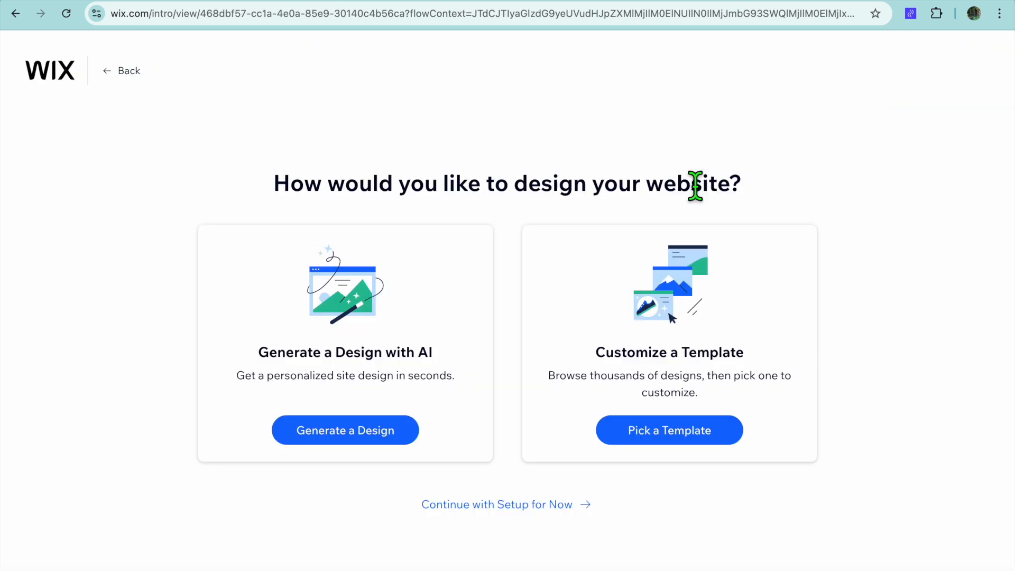
left_click(679, 438)
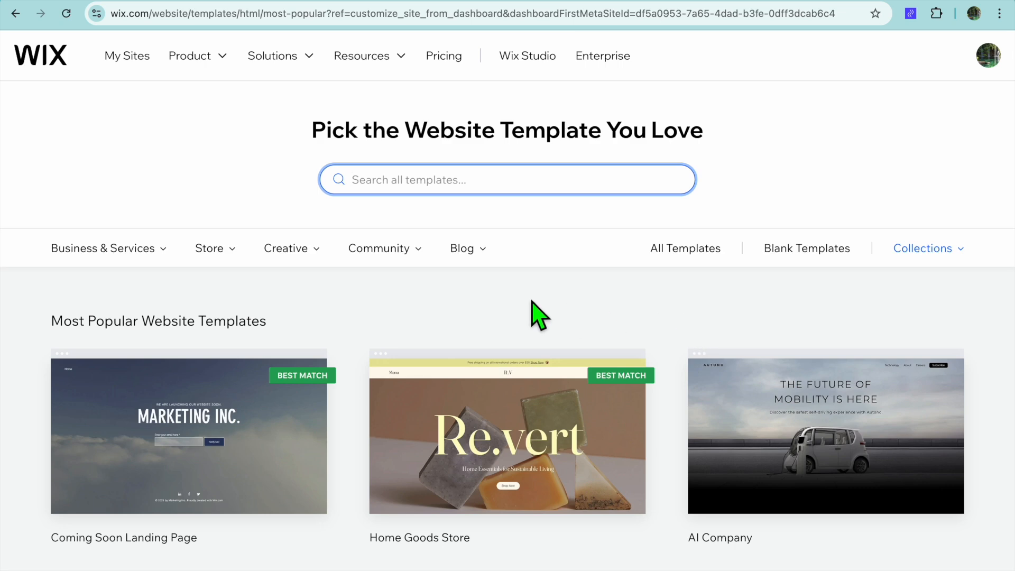
scroll(531, 300, "down", 3)
scroll(531, 300, "up", 3)
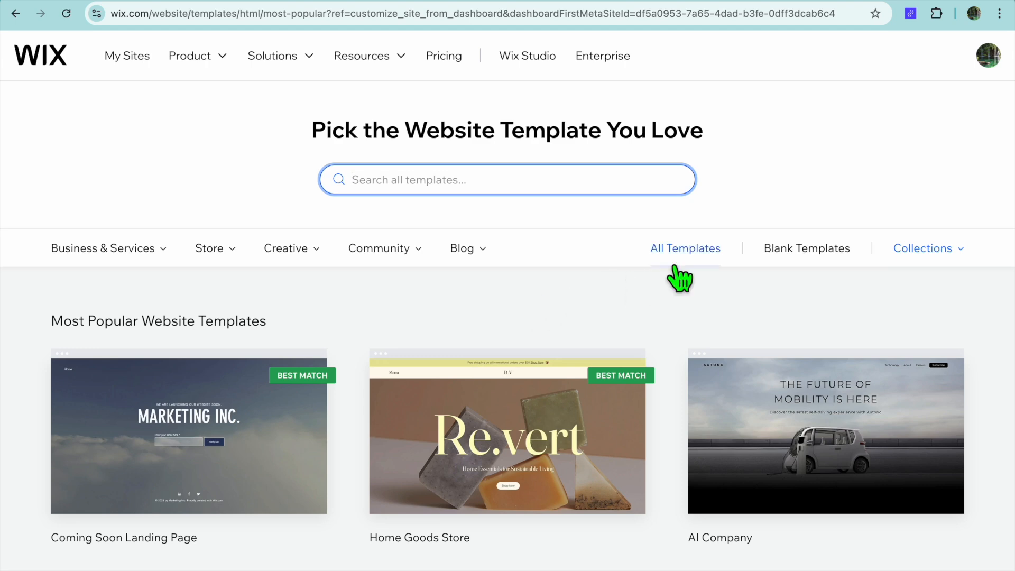
left_click(677, 249)
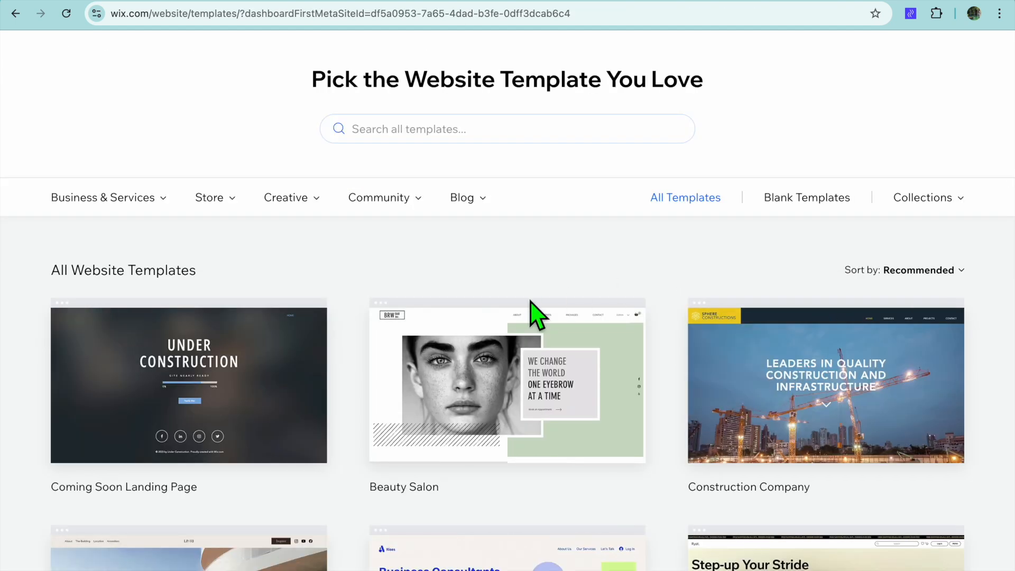
scroll(532, 310, "down", 5)
scroll(529, 304, "down", 5)
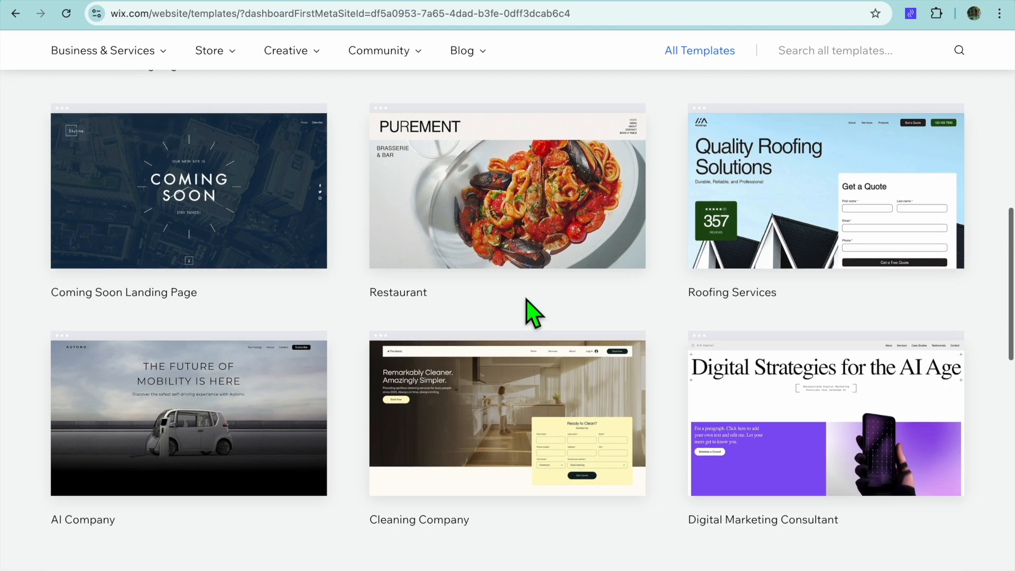
scroll(529, 304, "up", 3)
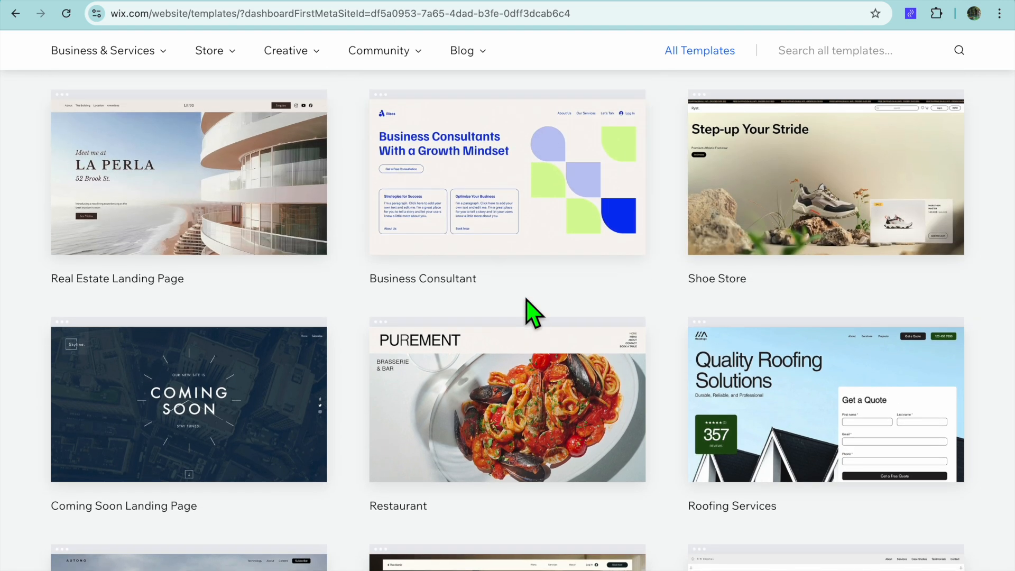
scroll(531, 309, "up", 8)
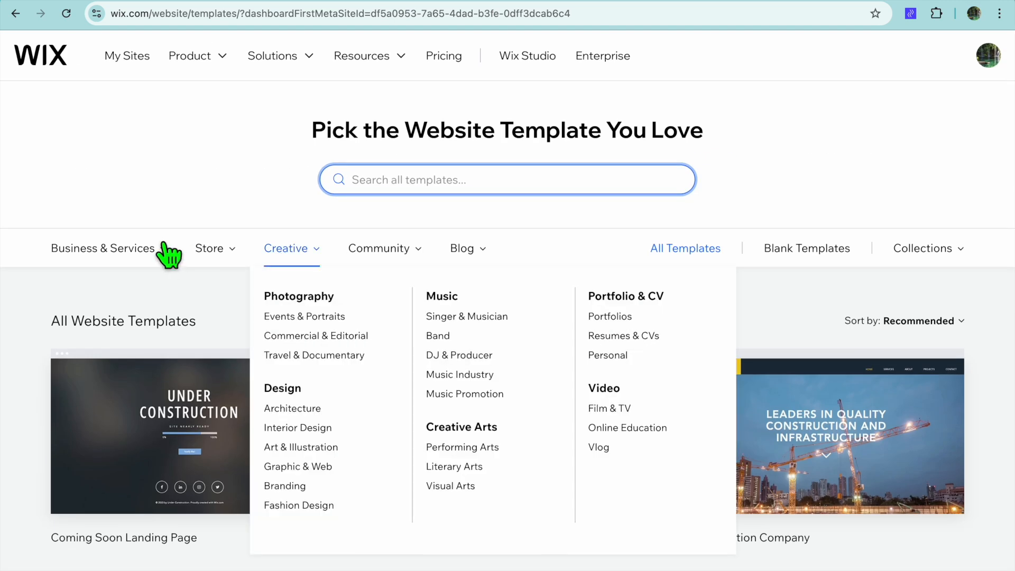
mouse_move(149, 257)
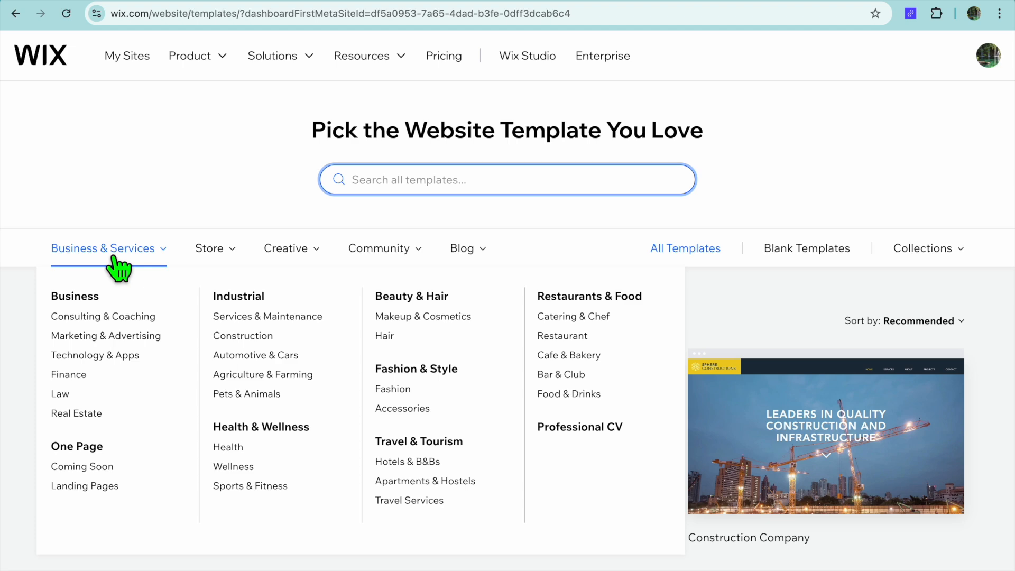
Step: Filter templates by Consulting & Coaching and open the Coaching Professional template for editing
left_click(133, 316)
mouse_move(290, 385)
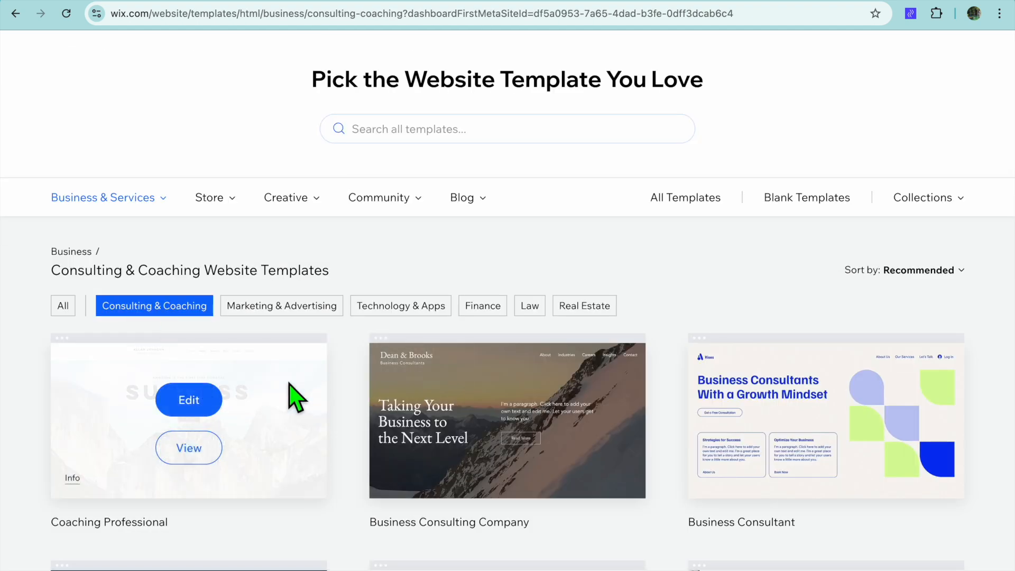
scroll(289, 385, "down", 3)
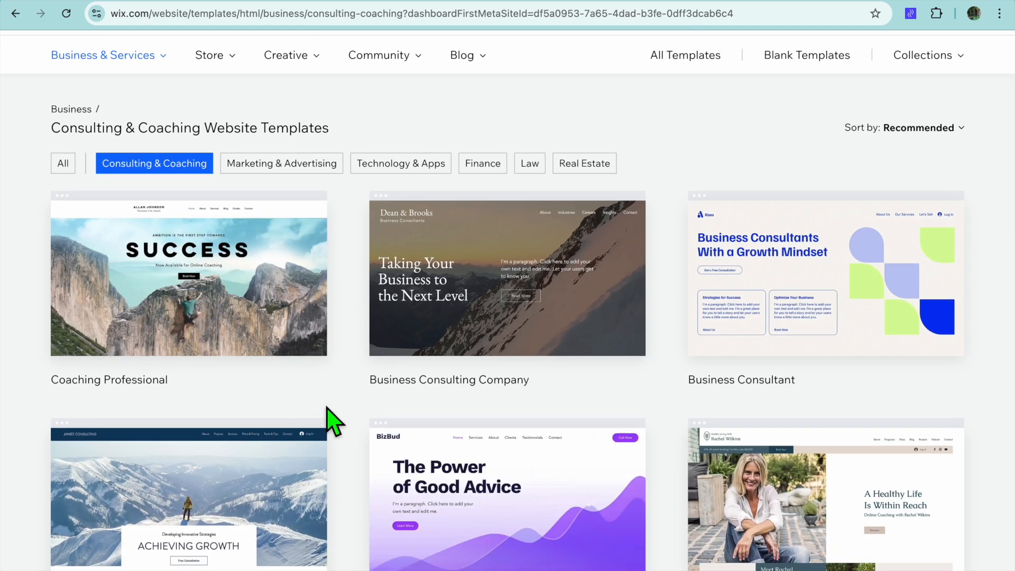
scroll(326, 407, "down", 8)
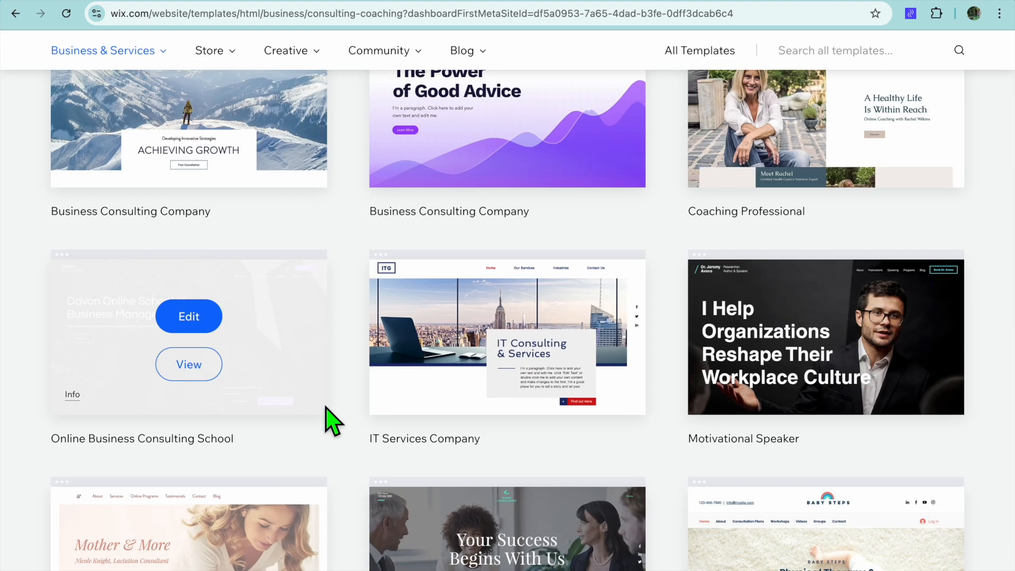
scroll(326, 407, "up", 9)
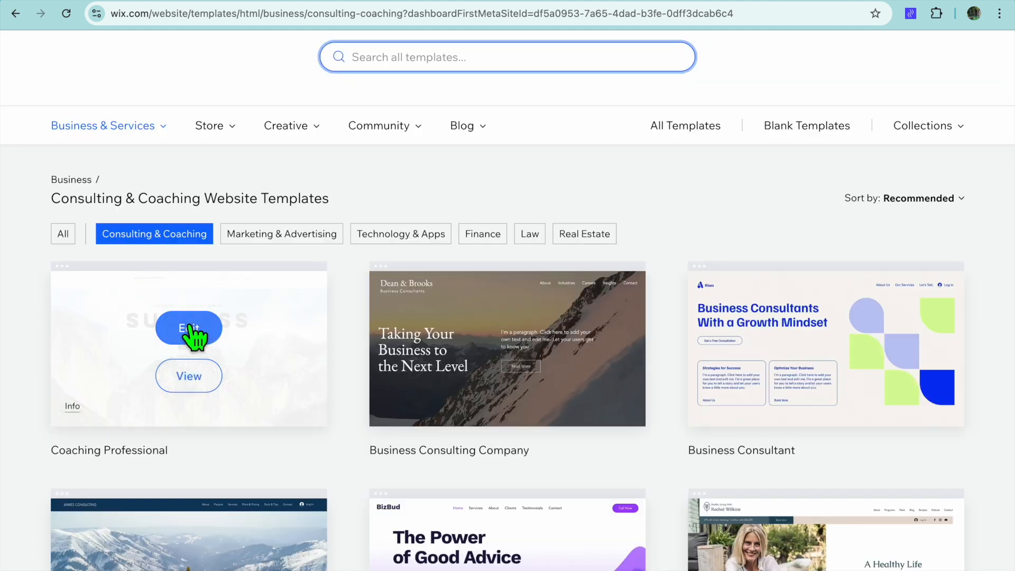
left_click(191, 328)
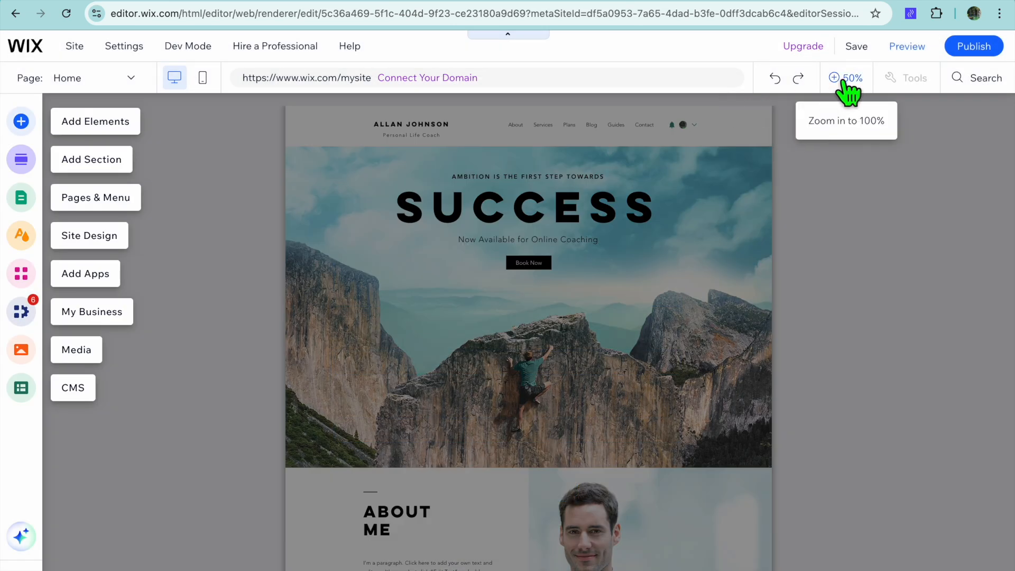
Step: Leave the editor and return to the site's dashboard
left_click(846, 79)
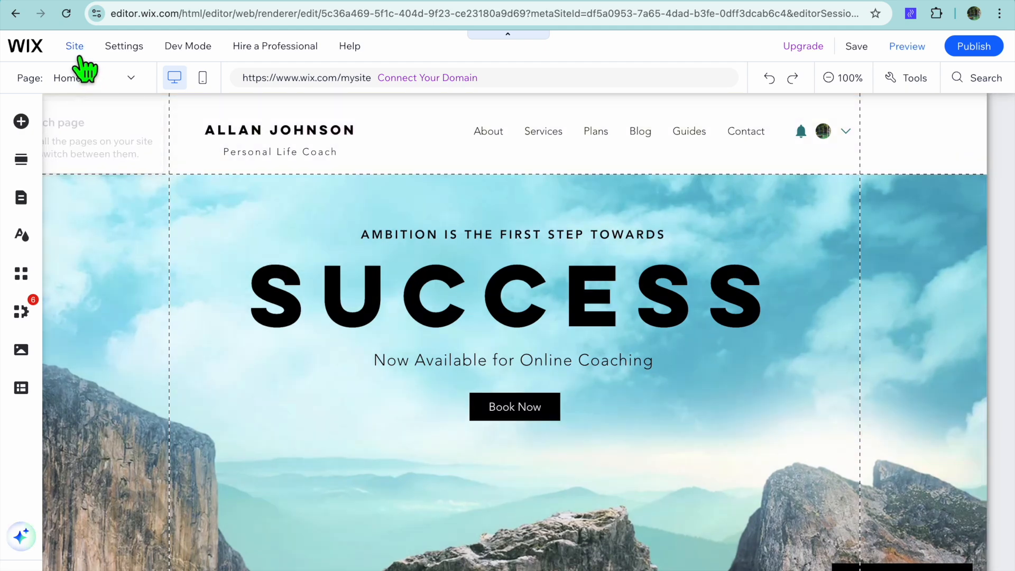
left_click(75, 48)
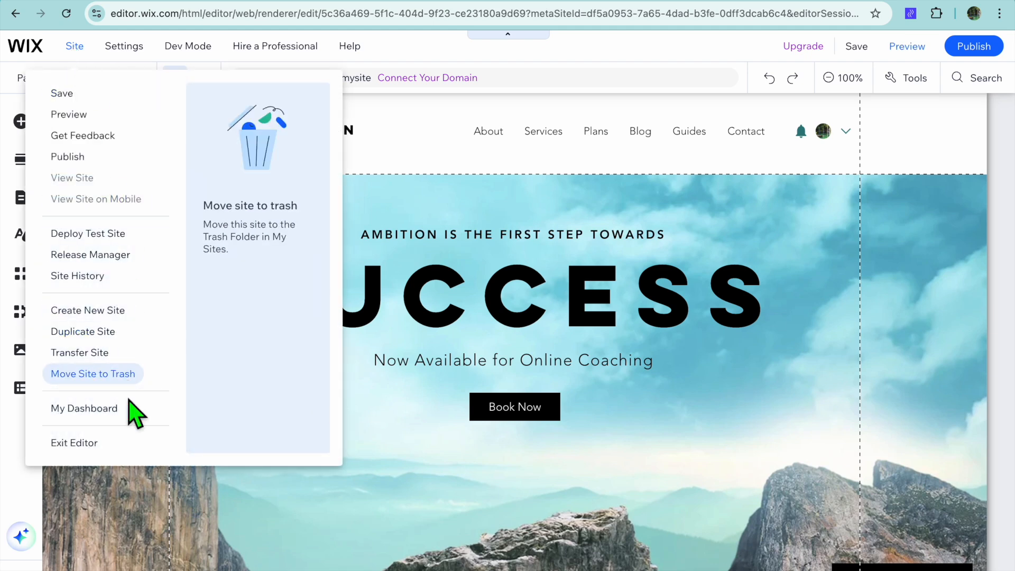
left_click(119, 409)
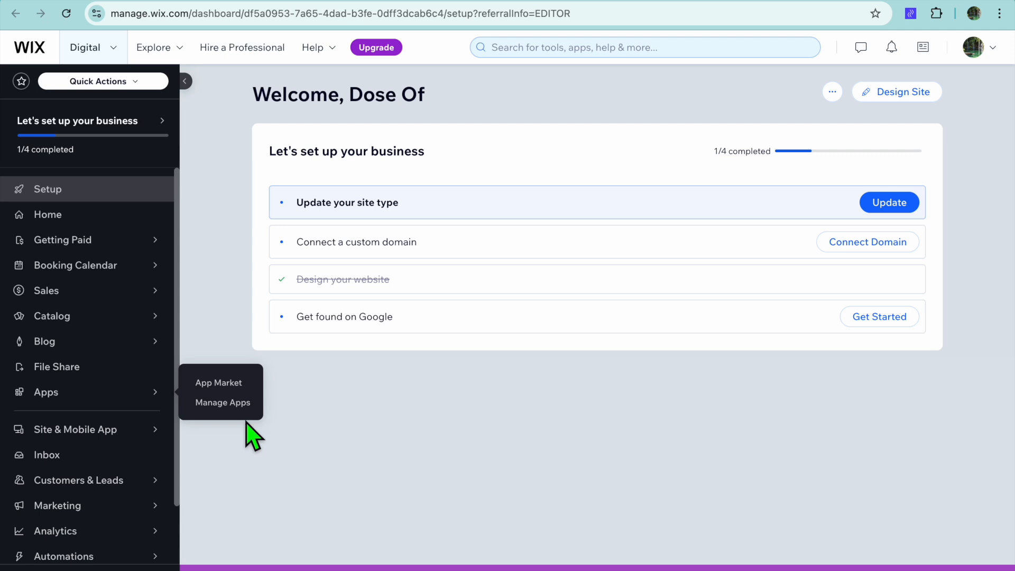
Step: Open Booking Services and start a new service from the Online Fitness Training template
mouse_move(118, 324)
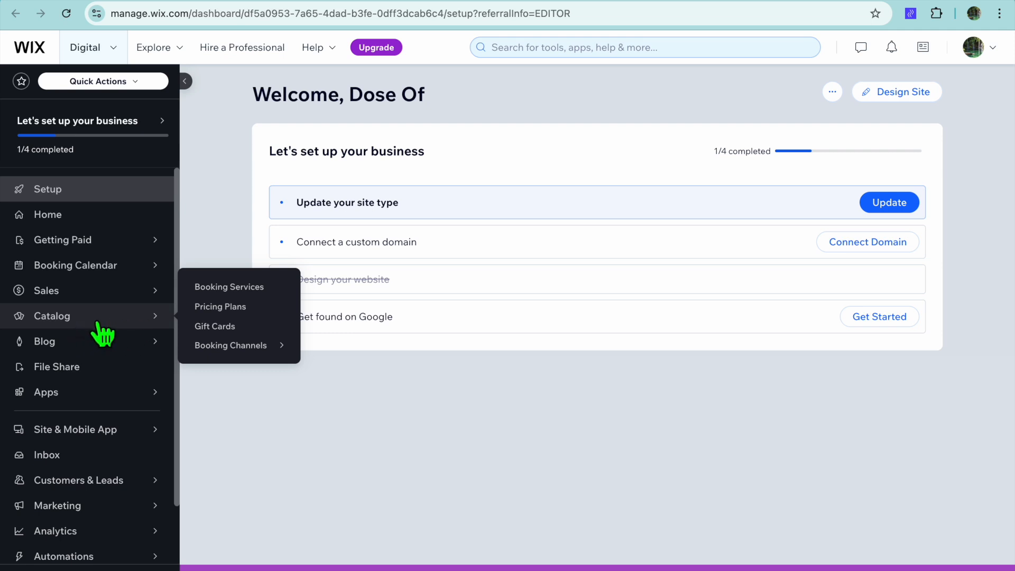
left_click(235, 288)
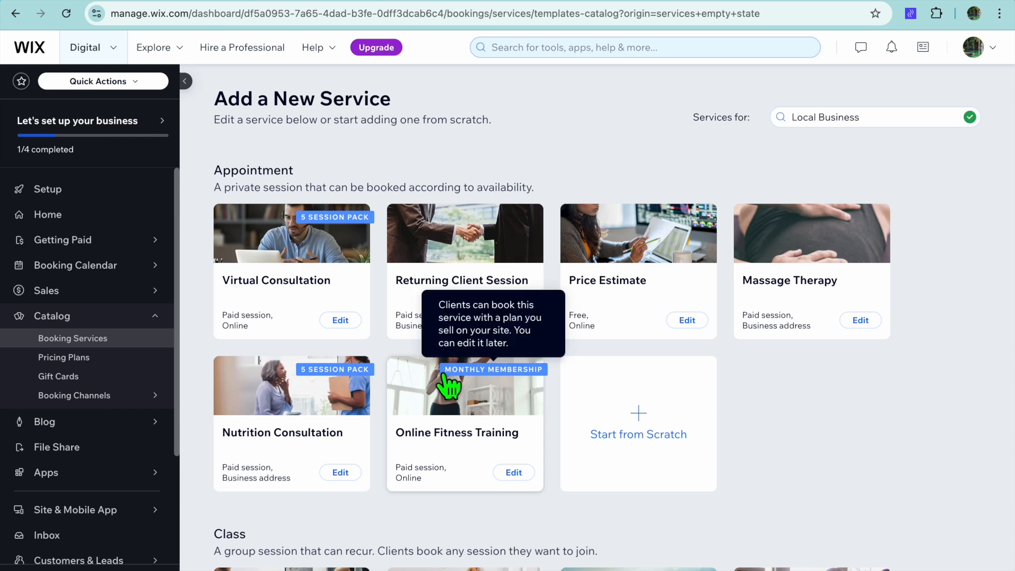
left_click(506, 409)
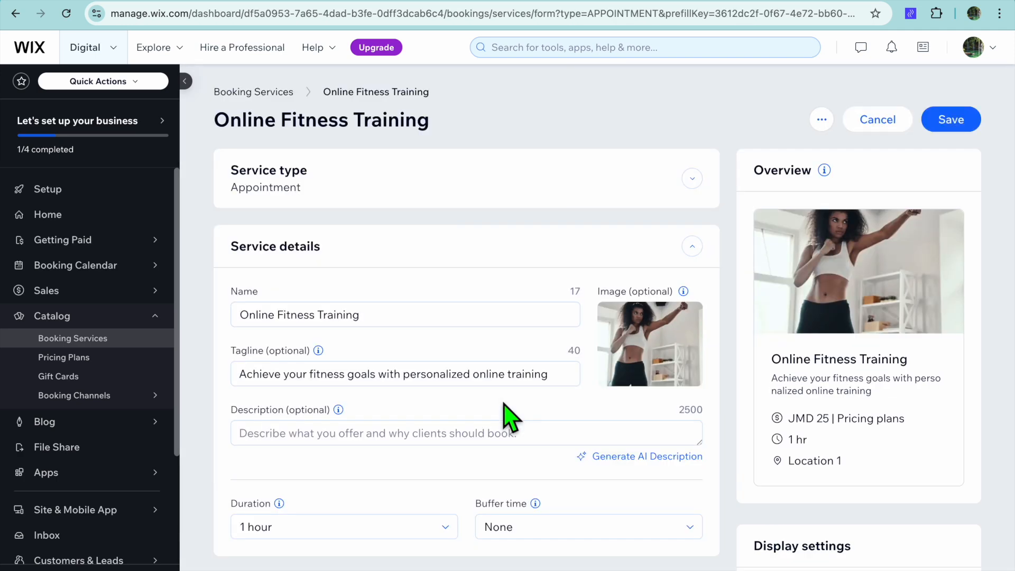
Step: Review the service's details, price per session and memberships settings
scroll(510, 417, "down", 1)
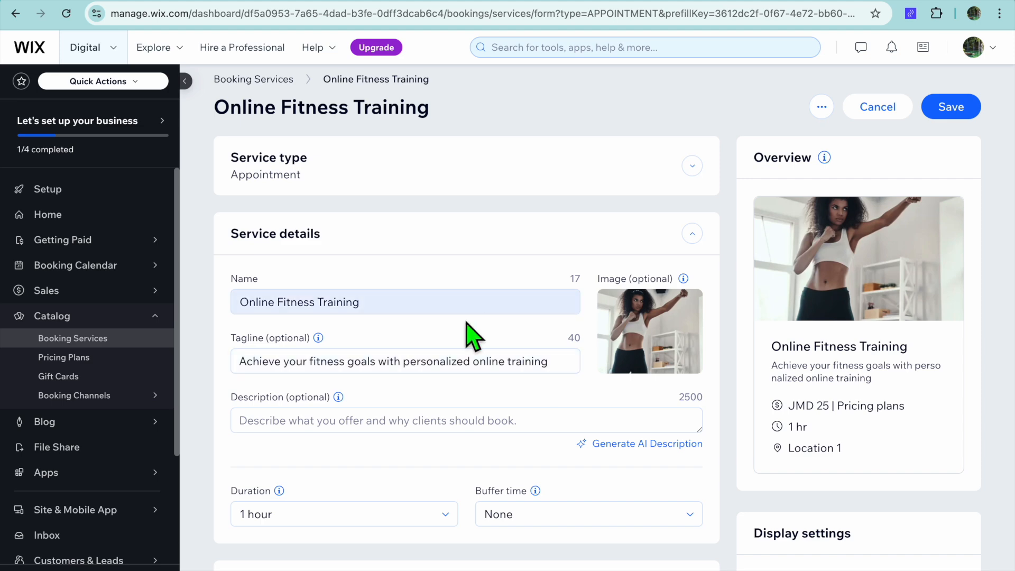
scroll(489, 434, "down", 4)
scroll(484, 430, "down", 1)
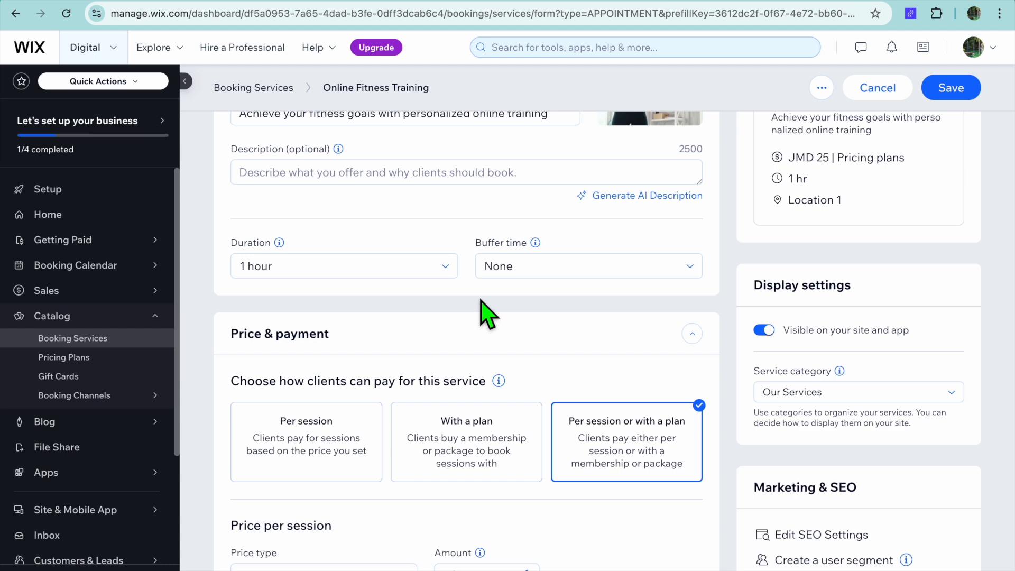
scroll(488, 314, "down", 3)
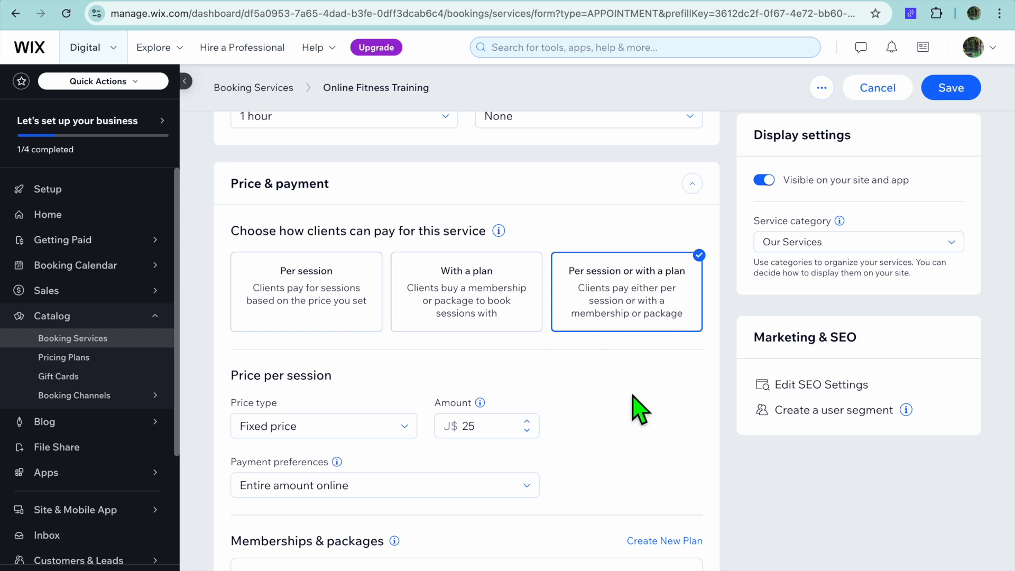
scroll(639, 408, "down", 3)
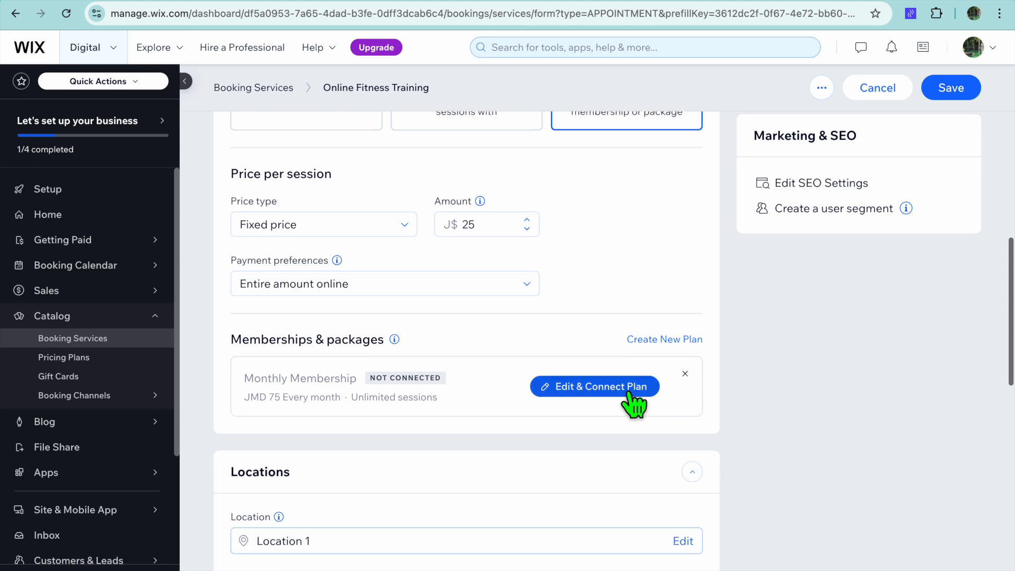
scroll(635, 407, "up", 3)
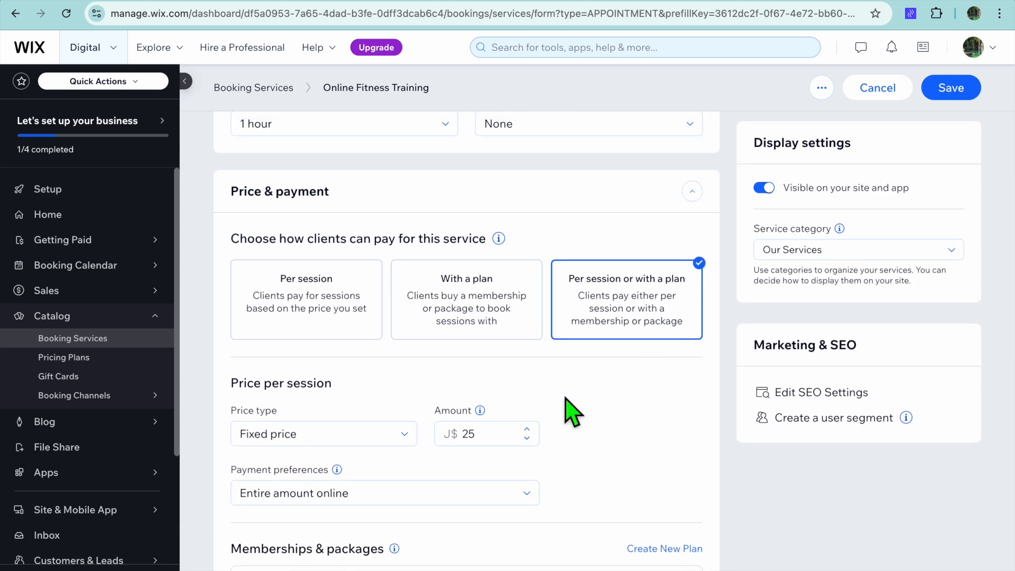
scroll(568, 409, "down", 4)
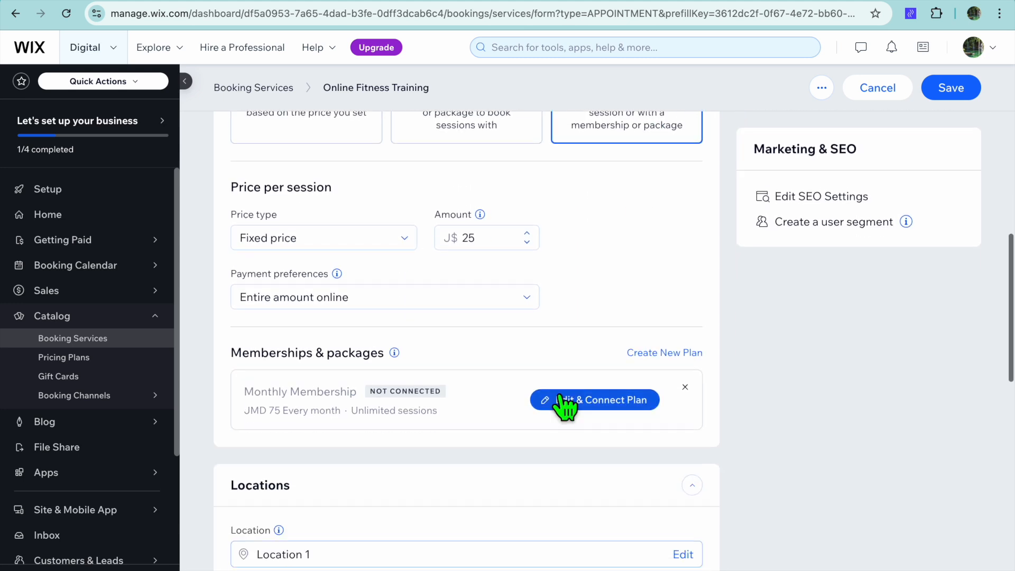
left_click(404, 245)
left_click(407, 259)
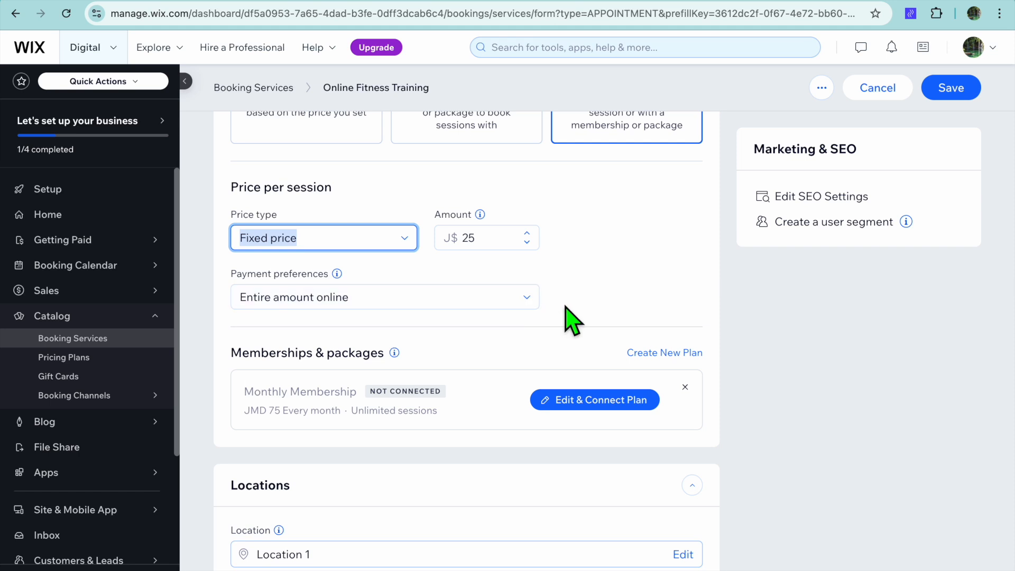
scroll(566, 312, "down", 2)
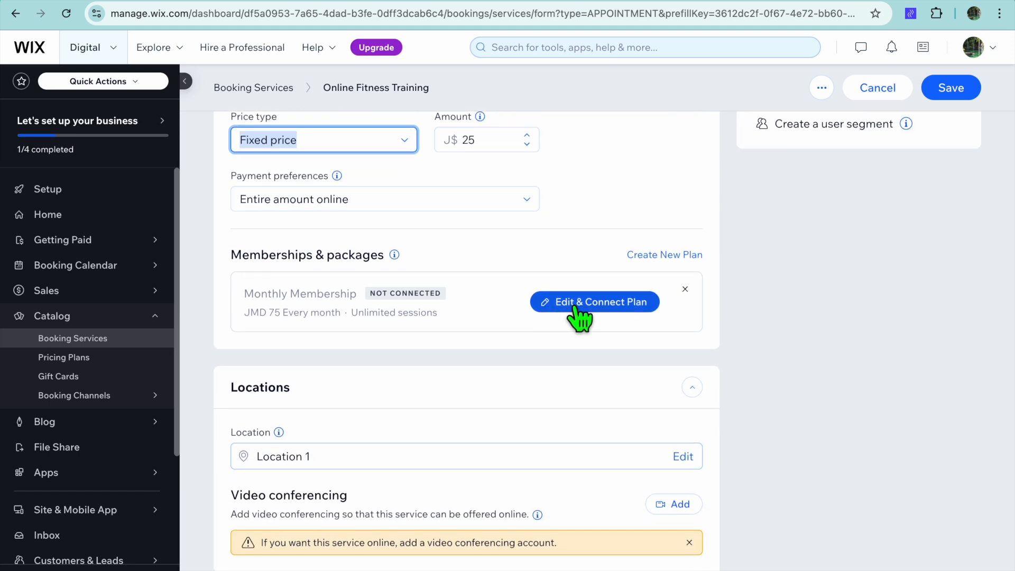
Step: Open the Monthly Membership plan for editing and set its card image to a Media from Wix photo
left_click(574, 307)
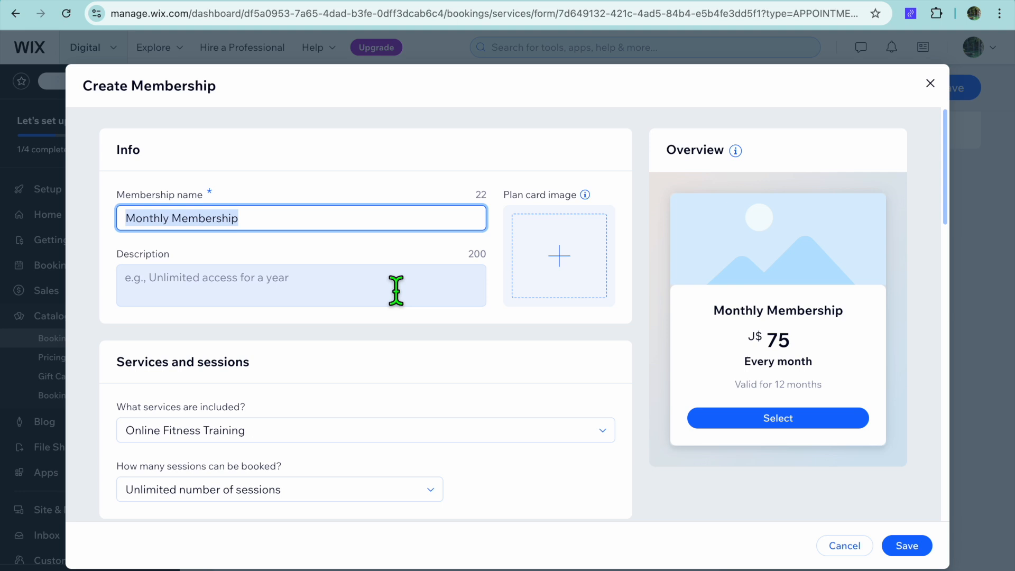
left_click(562, 255)
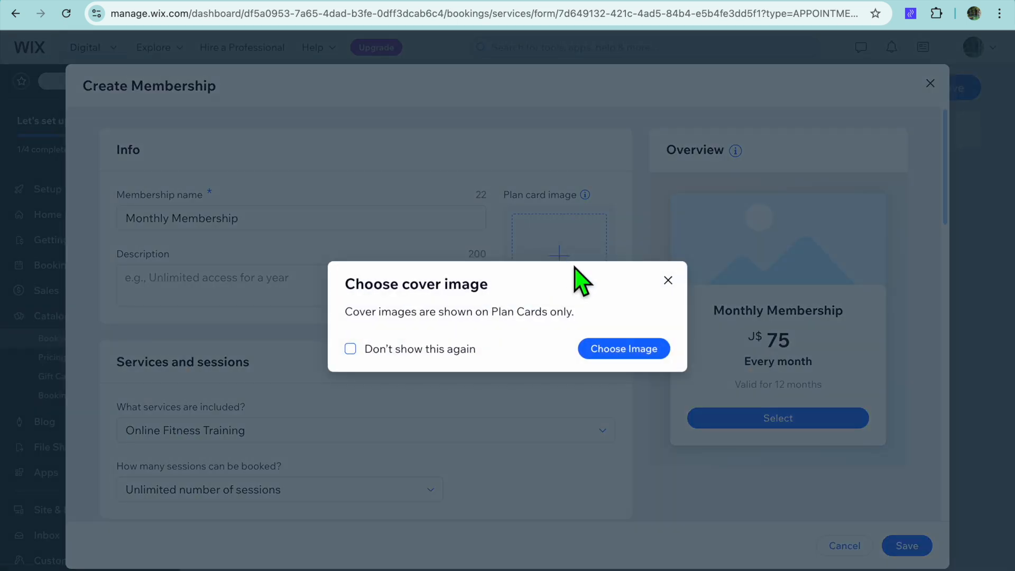
left_click(587, 350)
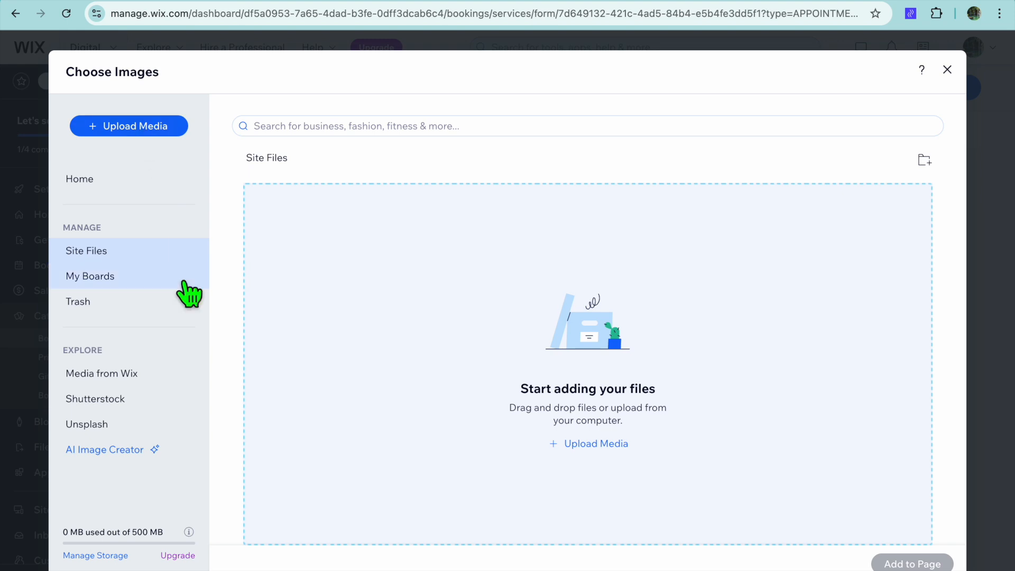
left_click(139, 380)
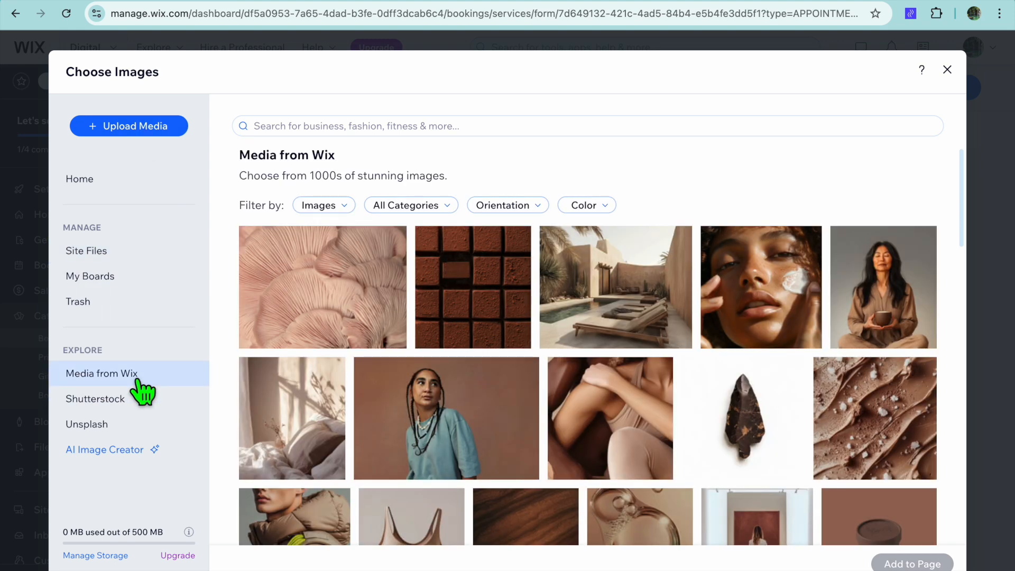
left_click(634, 310)
left_click(893, 296)
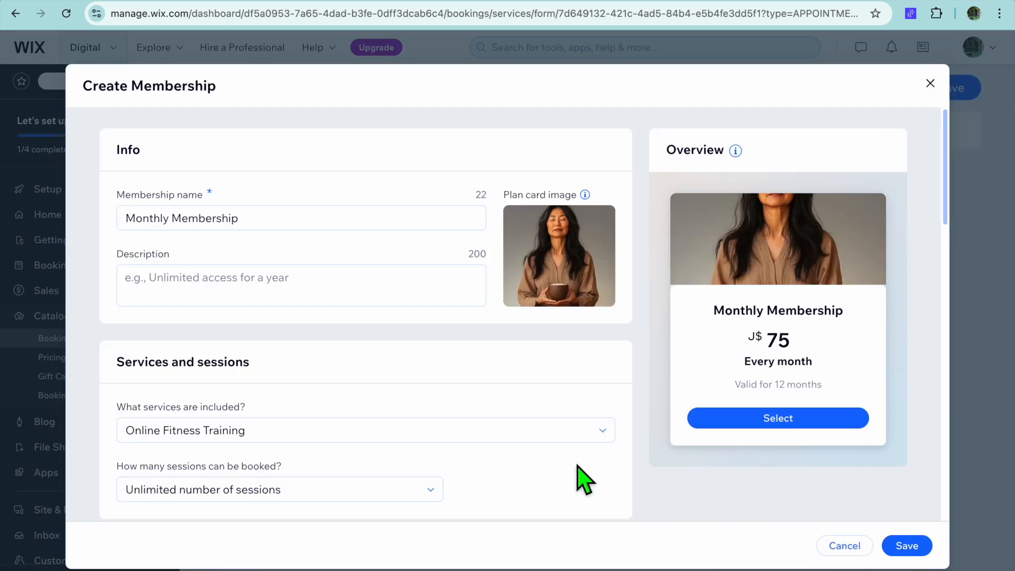
Step: Set the membership's payments to stop after No end date
scroll(481, 386, "down", 3)
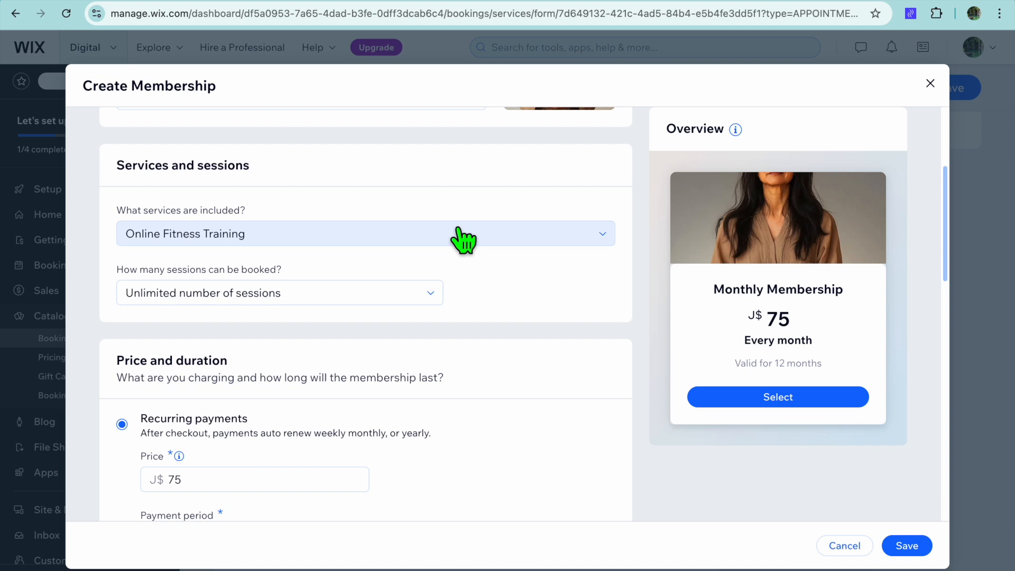
scroll(463, 241, "down", 4)
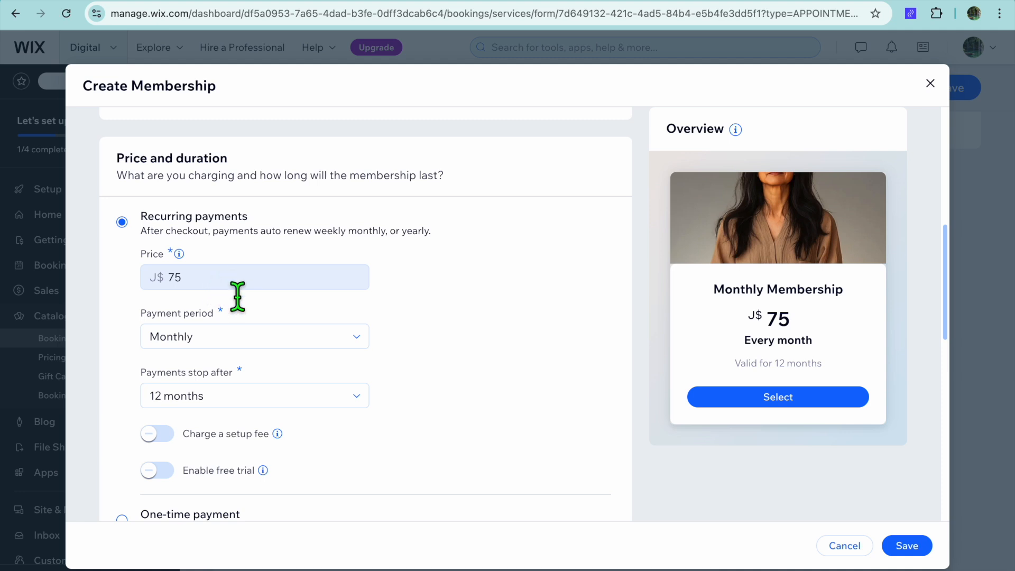
left_click(302, 341)
left_click(302, 339)
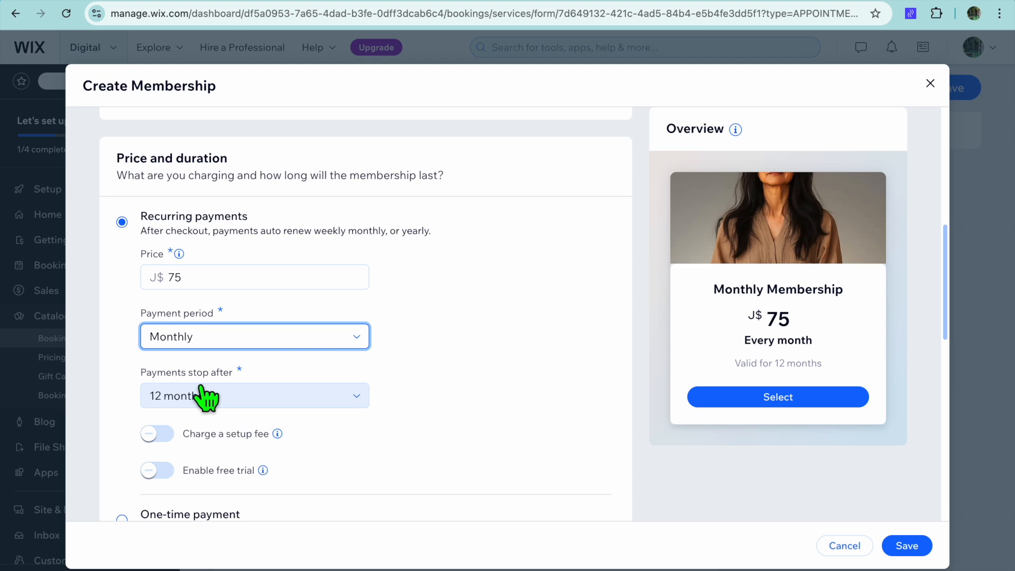
left_click(295, 396)
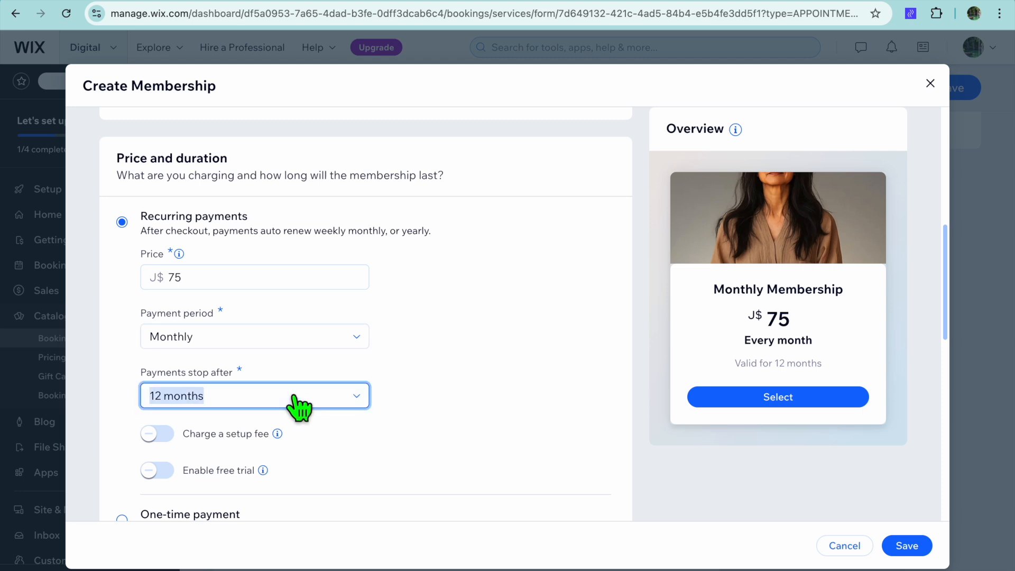
scroll(302, 444, "down", 3)
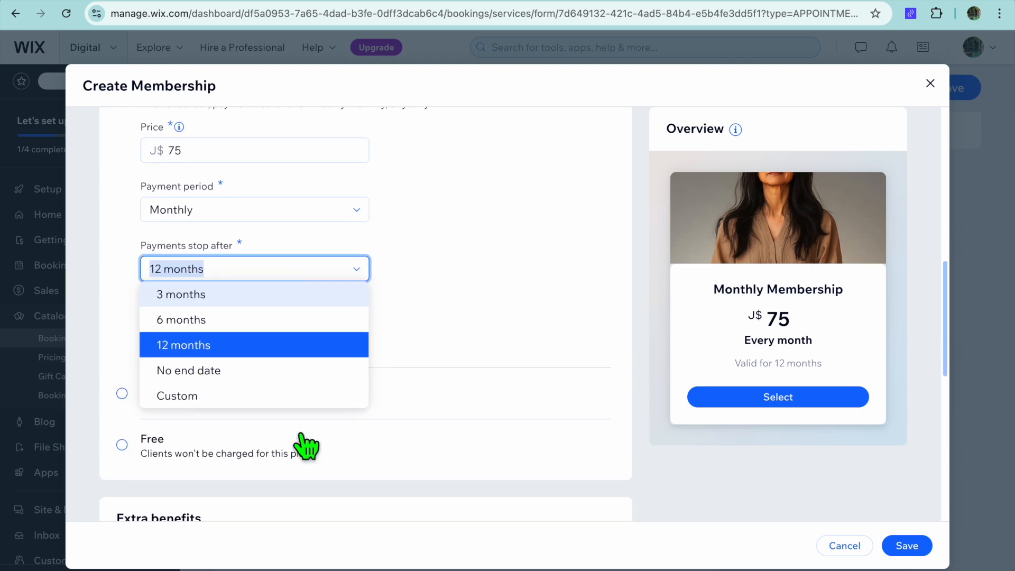
left_click(266, 347)
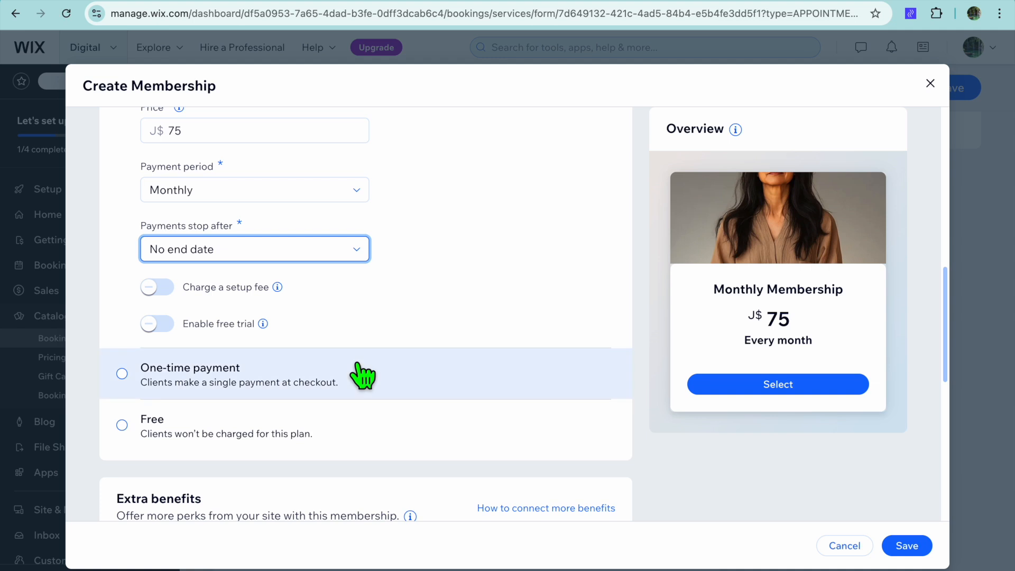
Step: Review the remaining membership settings and save the Monthly Membership plan
scroll(363, 372, "down", 2)
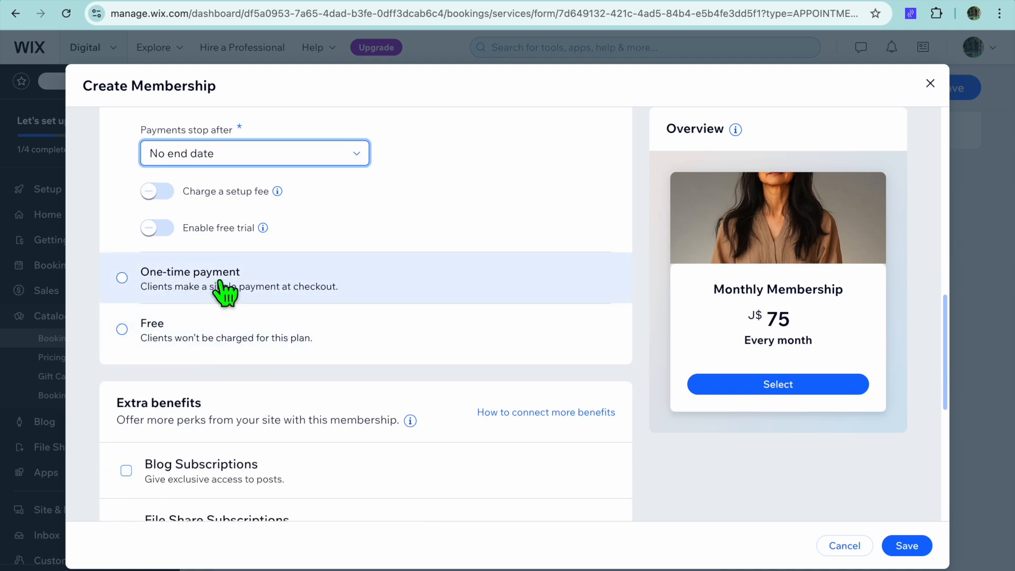
scroll(357, 322, "down", 5)
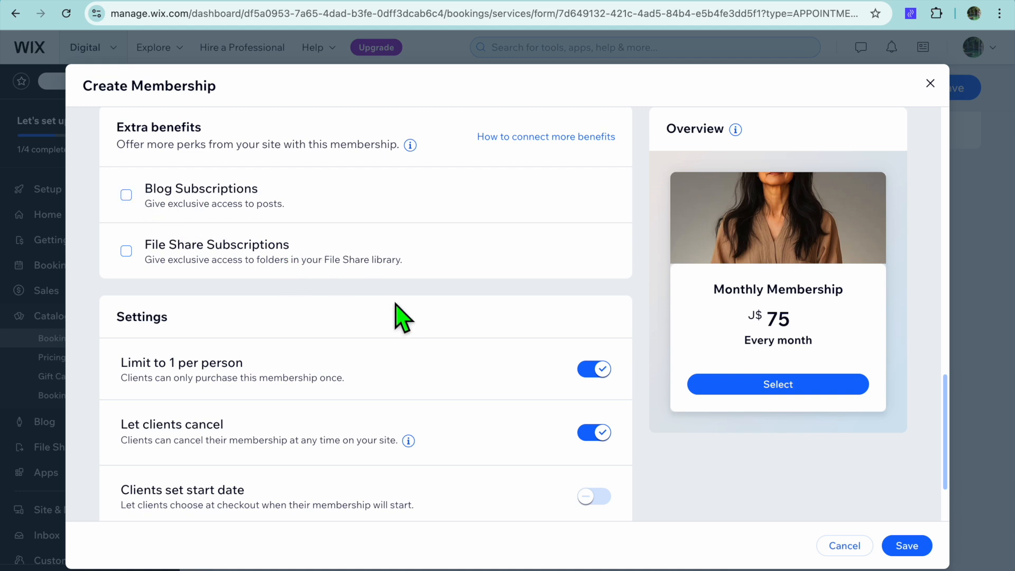
scroll(402, 317, "down", 2)
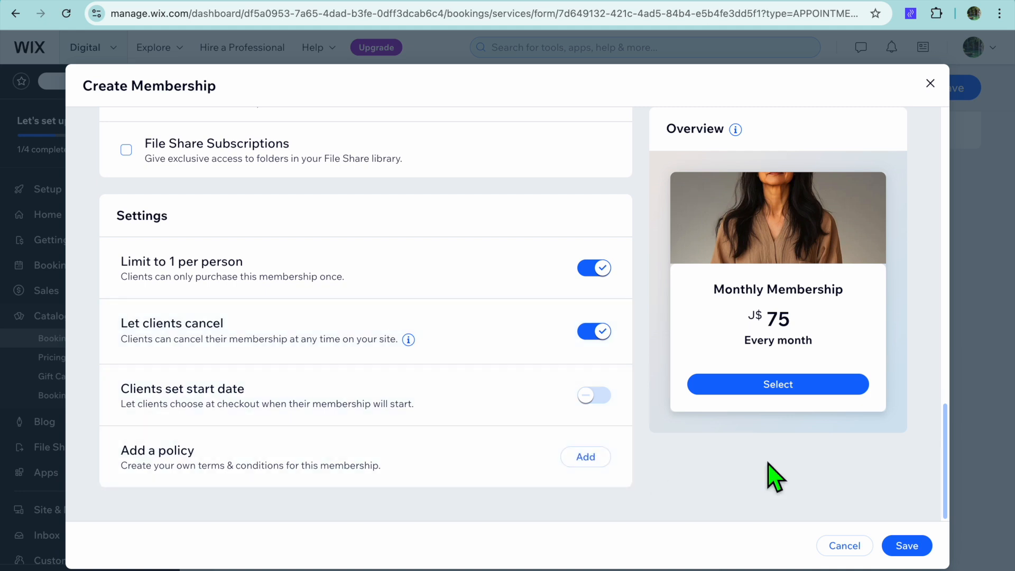
left_click(909, 544)
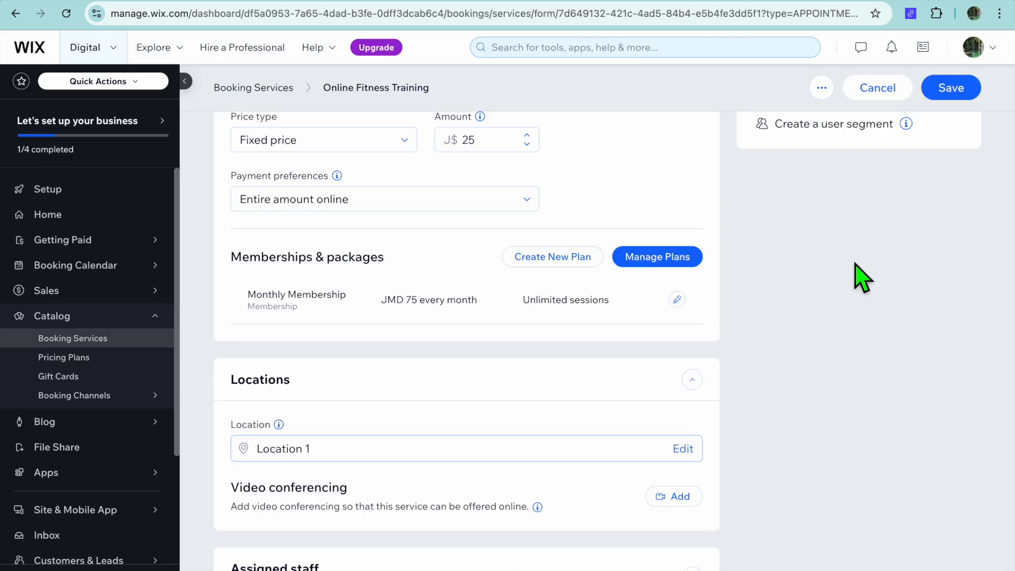
Step: Save the Online Fitness Training service and dismiss the popup
left_click(952, 89)
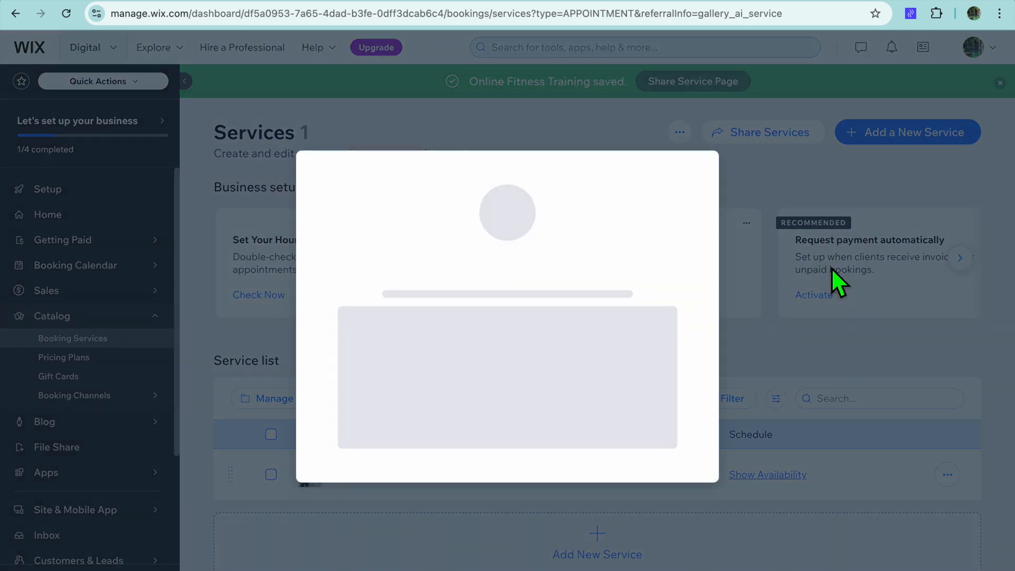
left_click(701, 135)
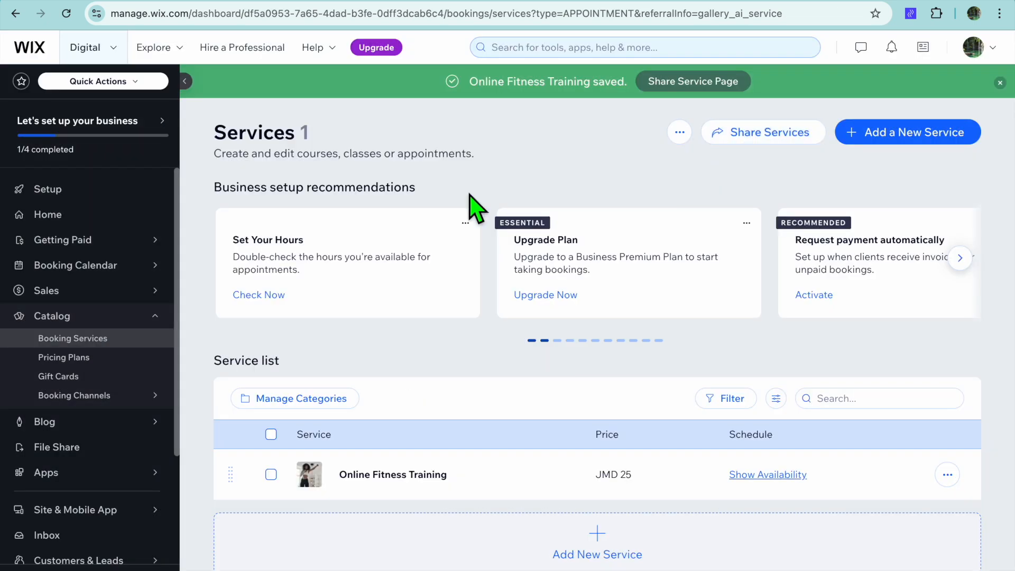
Step: Open Pricing Plans and create a new plan named SILVER
left_click(99, 360)
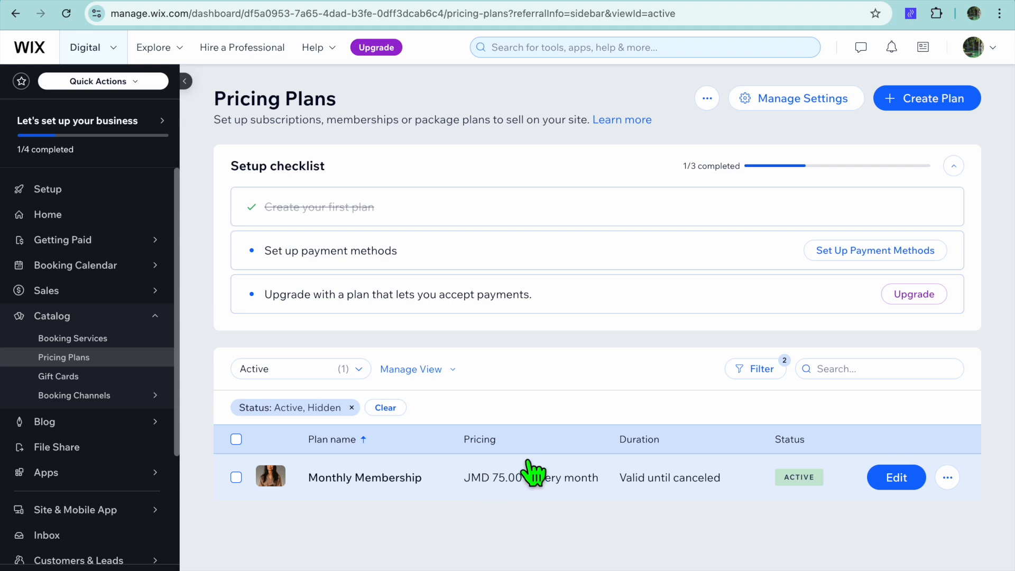
left_click(929, 101)
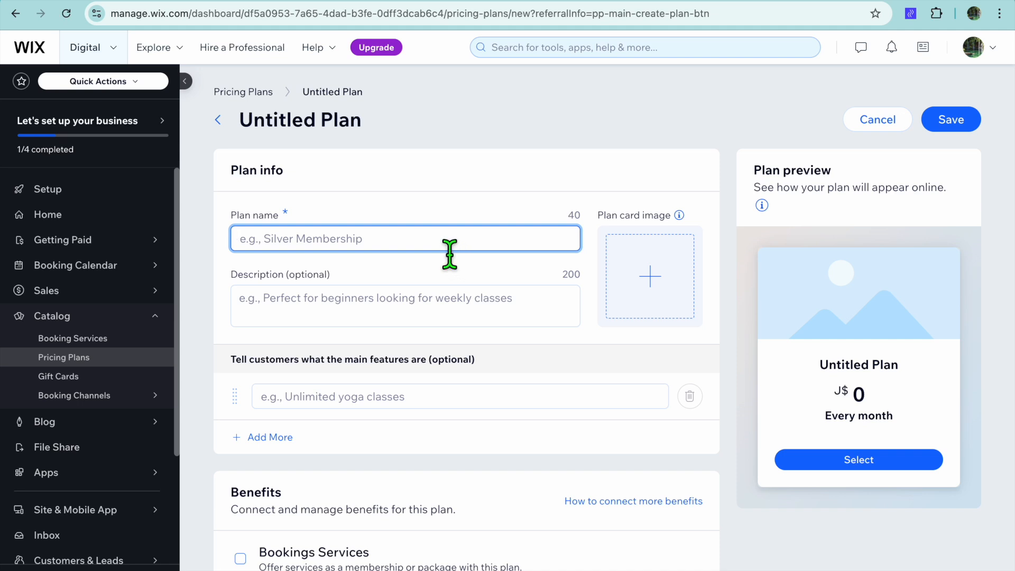
type("S")
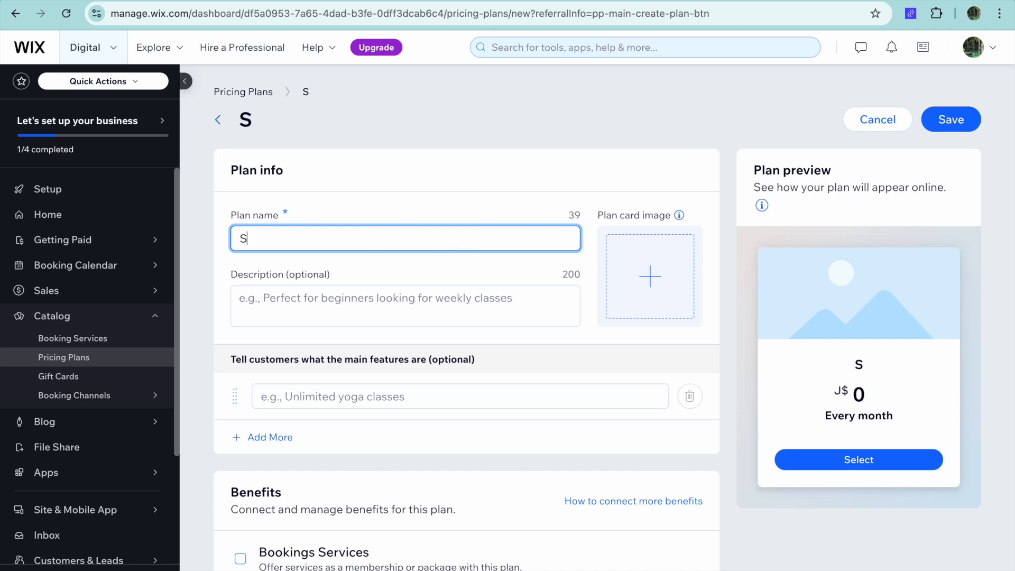
type("ILVER")
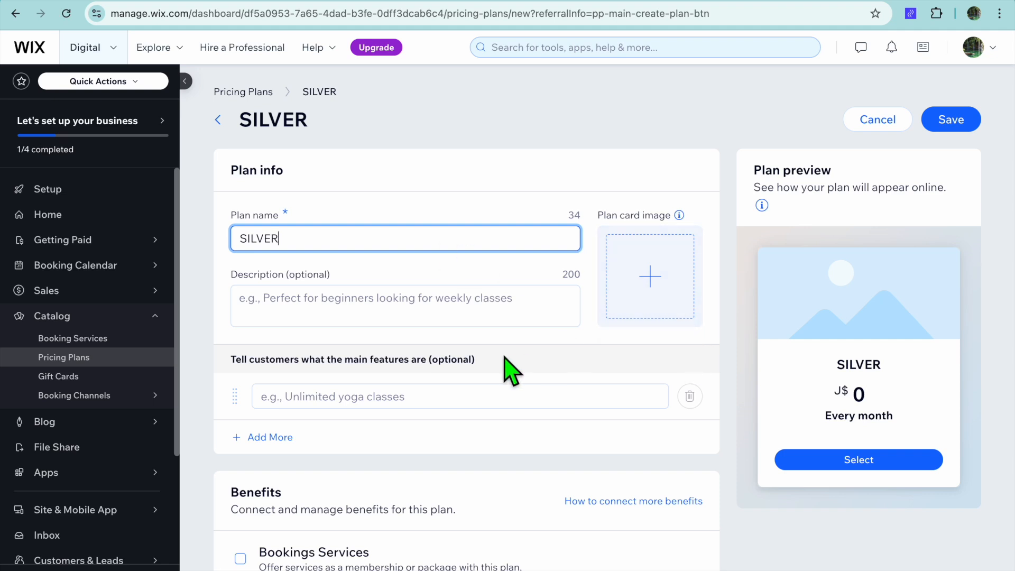
Step: Enable the Bookings Services benefit for the SILVER plan and try to include all services
scroll(505, 368, "down", 4)
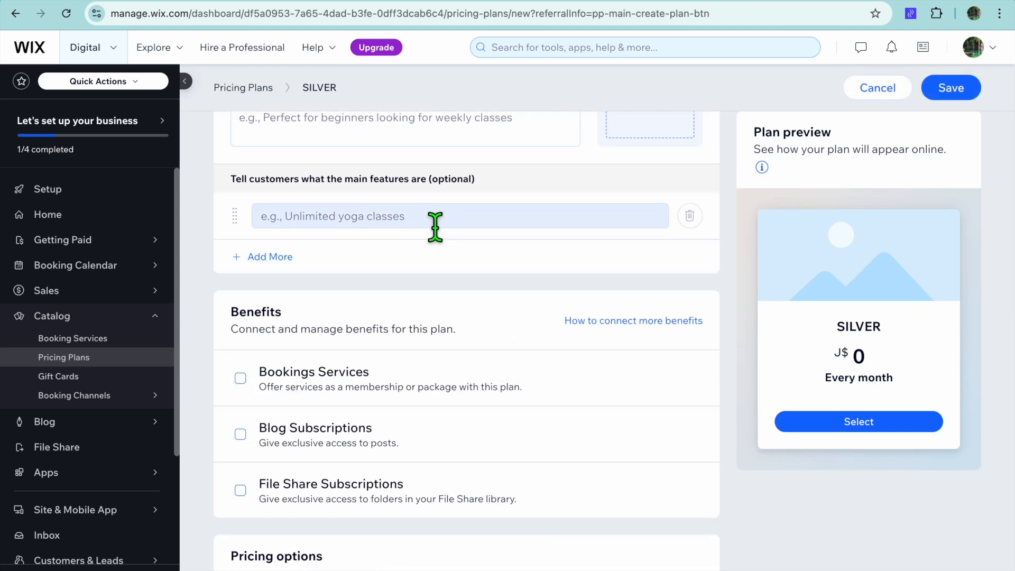
left_click(423, 235)
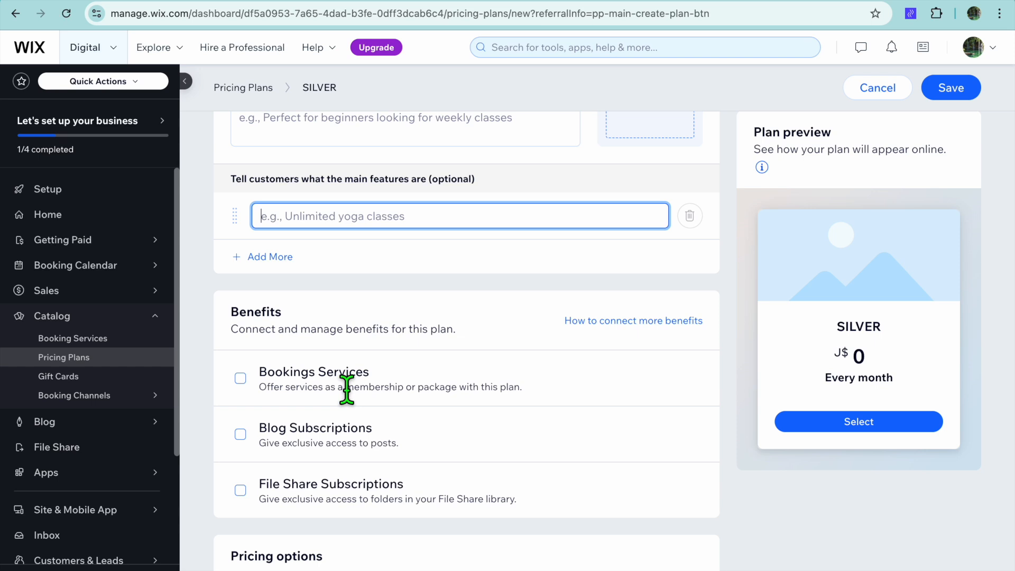
scroll(277, 388, "down", 1)
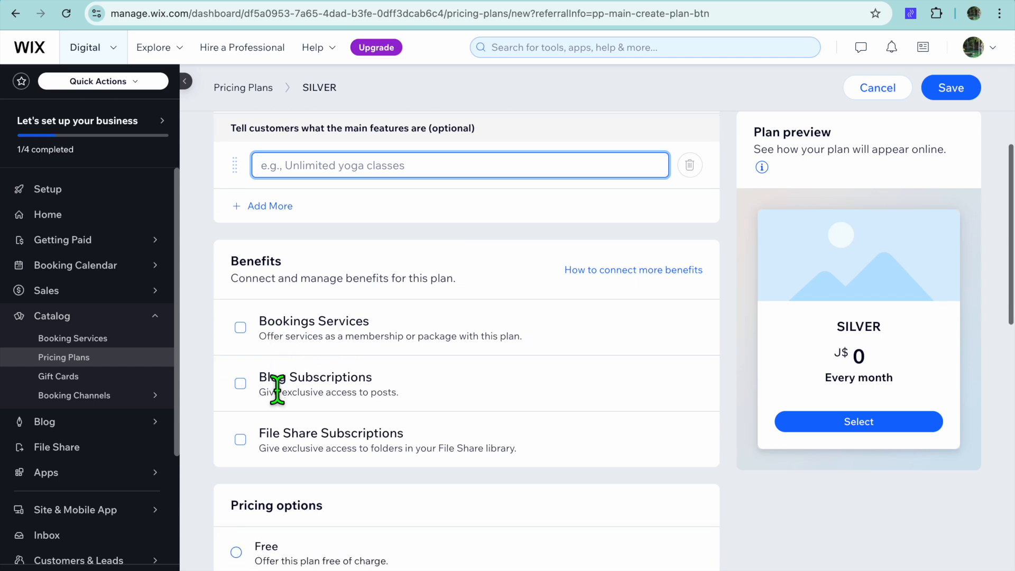
left_click(240, 328)
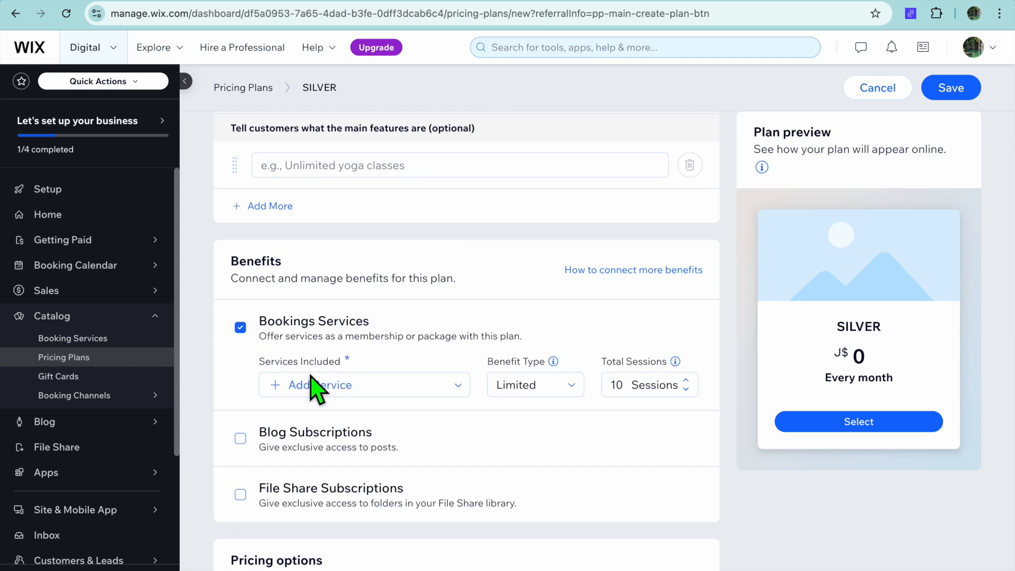
left_click(459, 388)
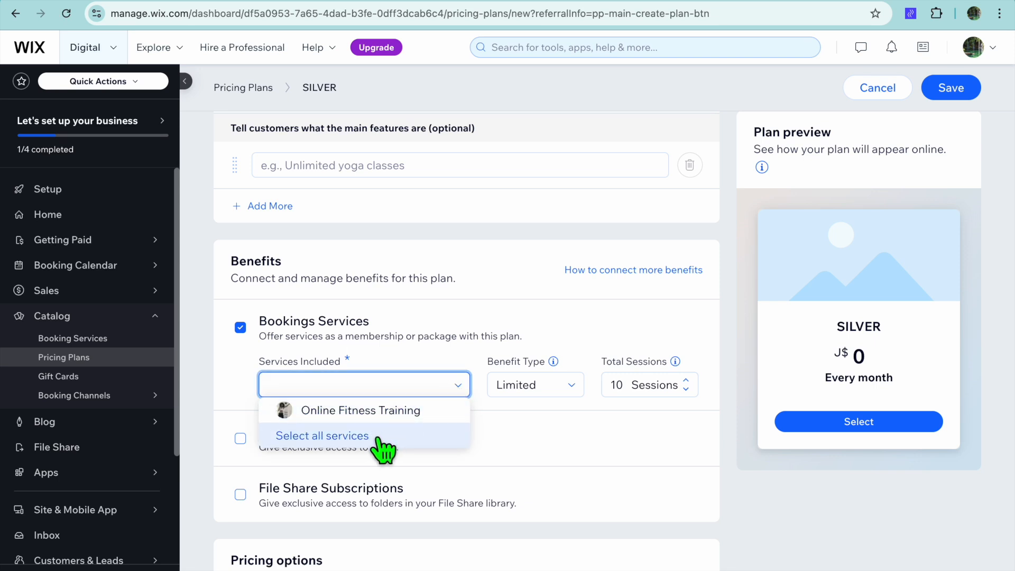
left_click(492, 426)
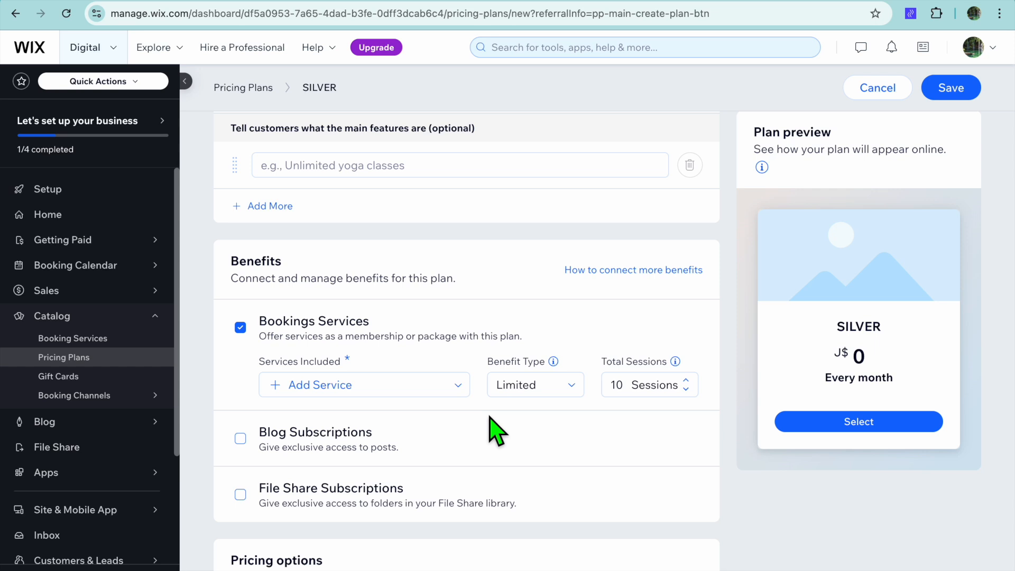
Step: Set the SILVER plan's recurring price to J$ 12 and its length to Until canceled
scroll(490, 456, "down", 5)
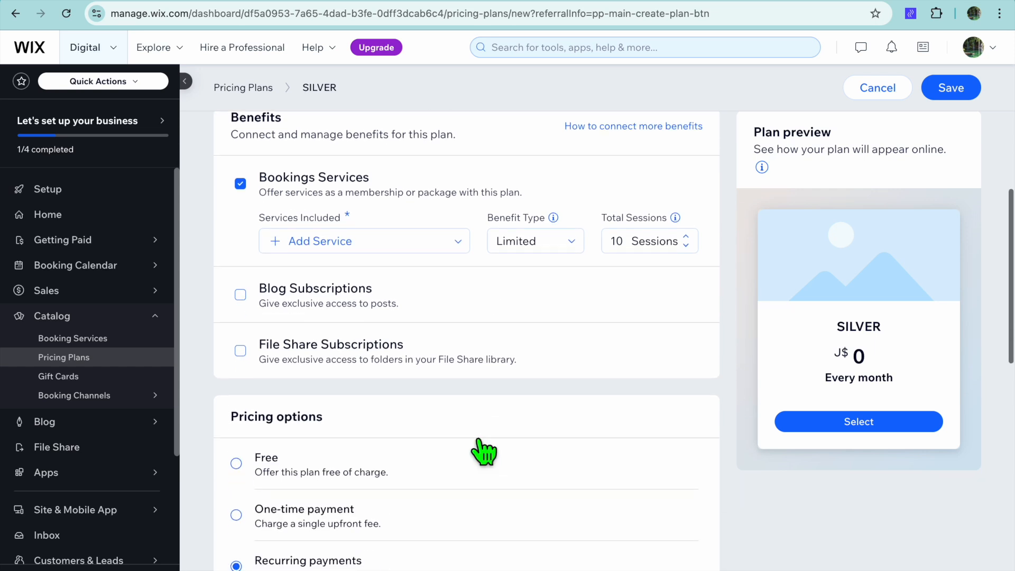
scroll(462, 415, "down", 3)
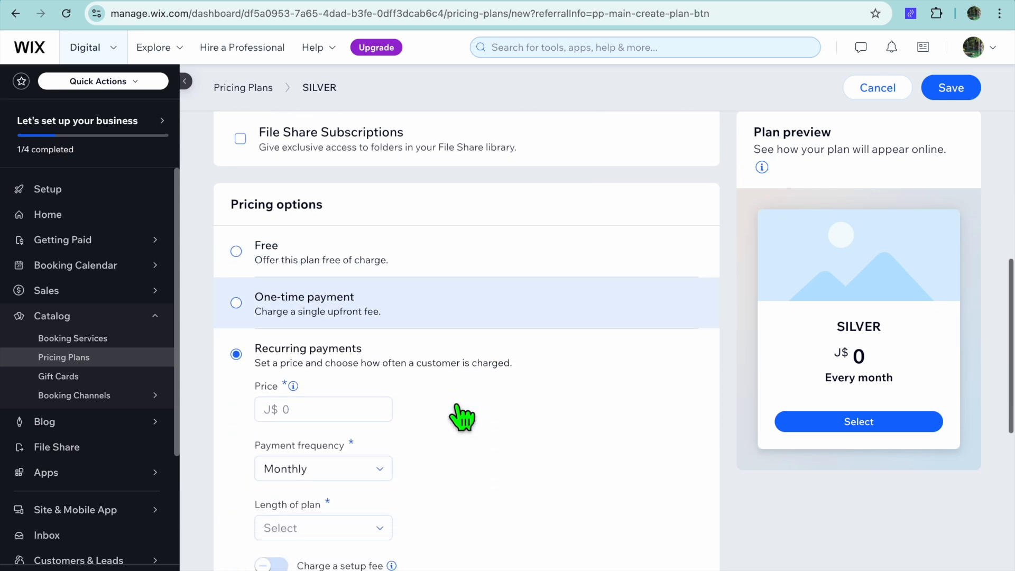
left_click(321, 397)
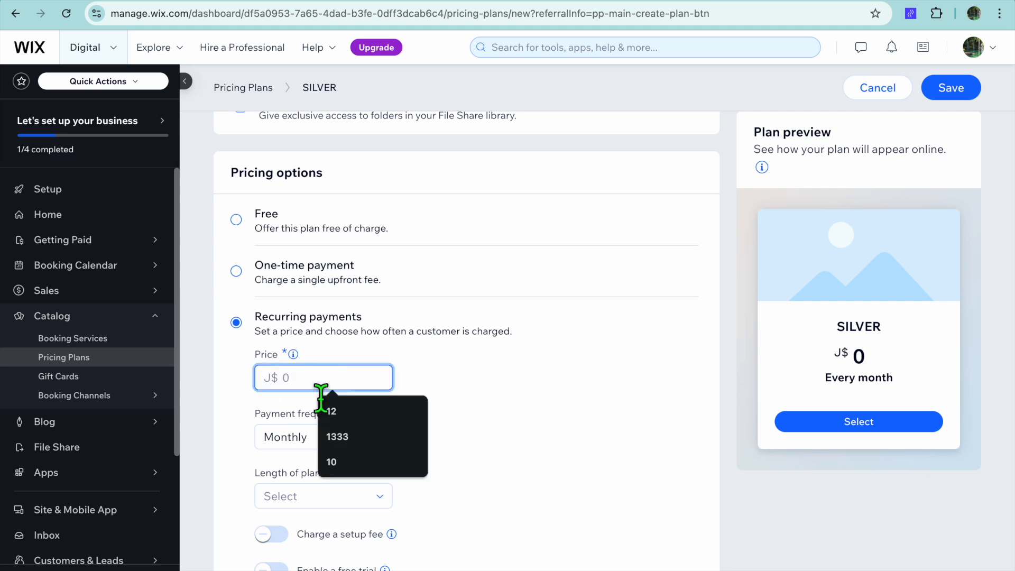
left_click(358, 415)
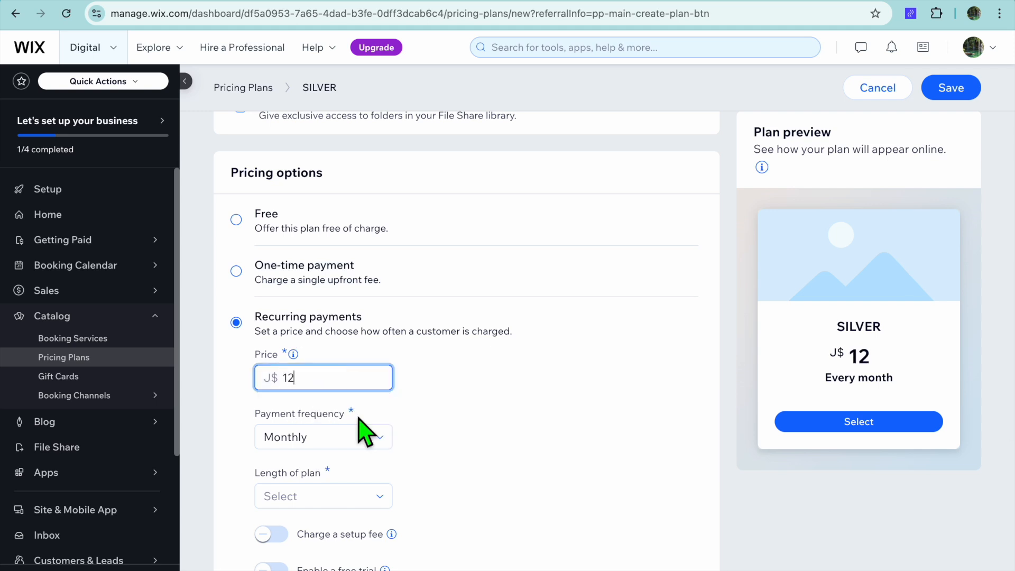
left_click(365, 500)
scroll(359, 508, "down", 4)
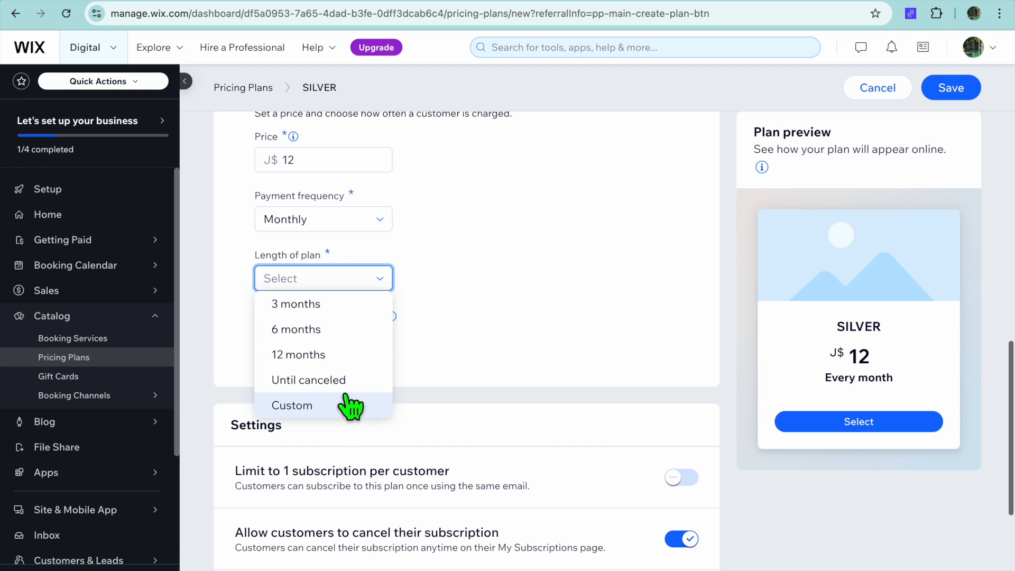
left_click(347, 383)
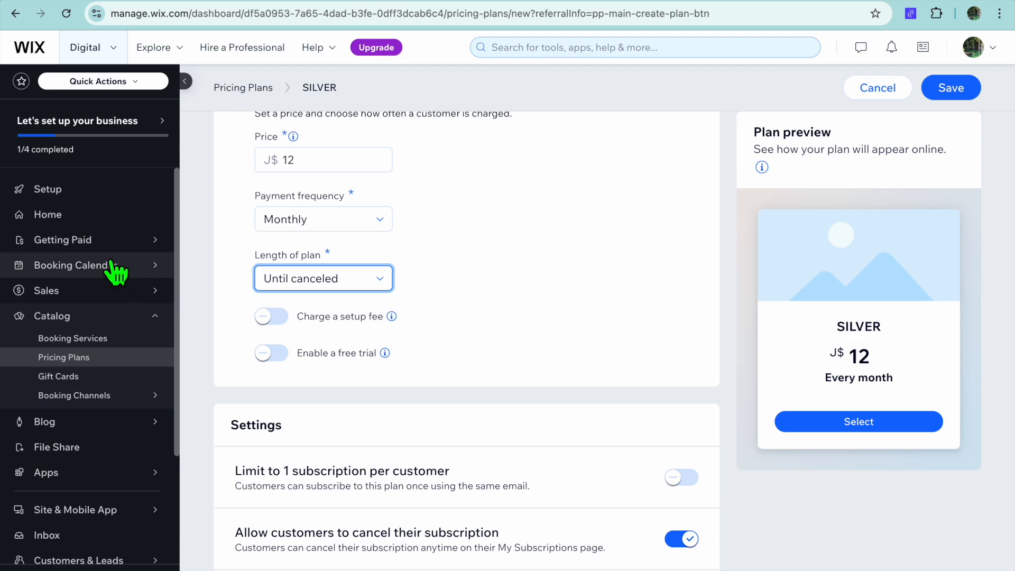
Step: Leave the unsaved SILVER plan and go to Getting Paid
left_click(93, 246)
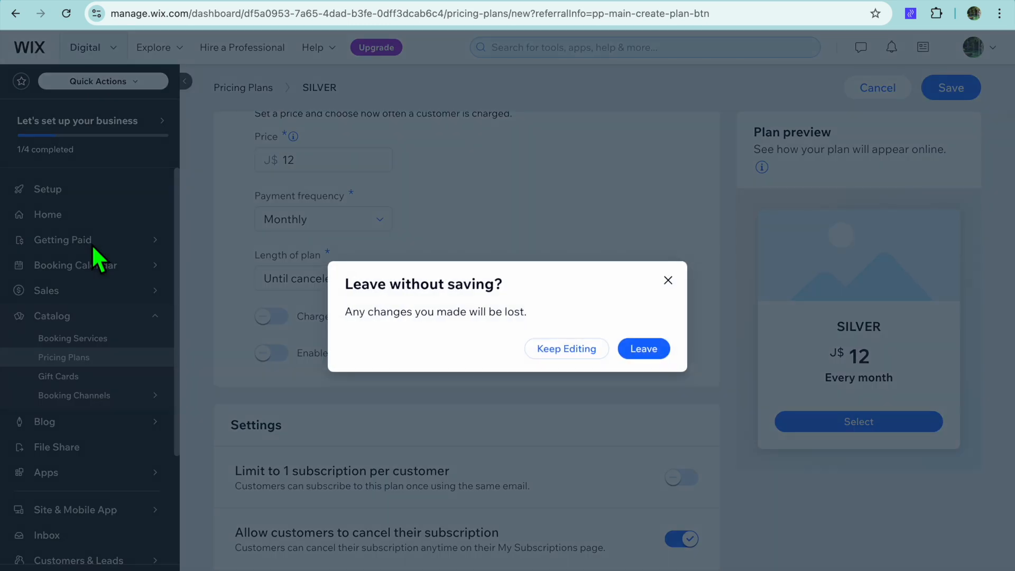
left_click(633, 358)
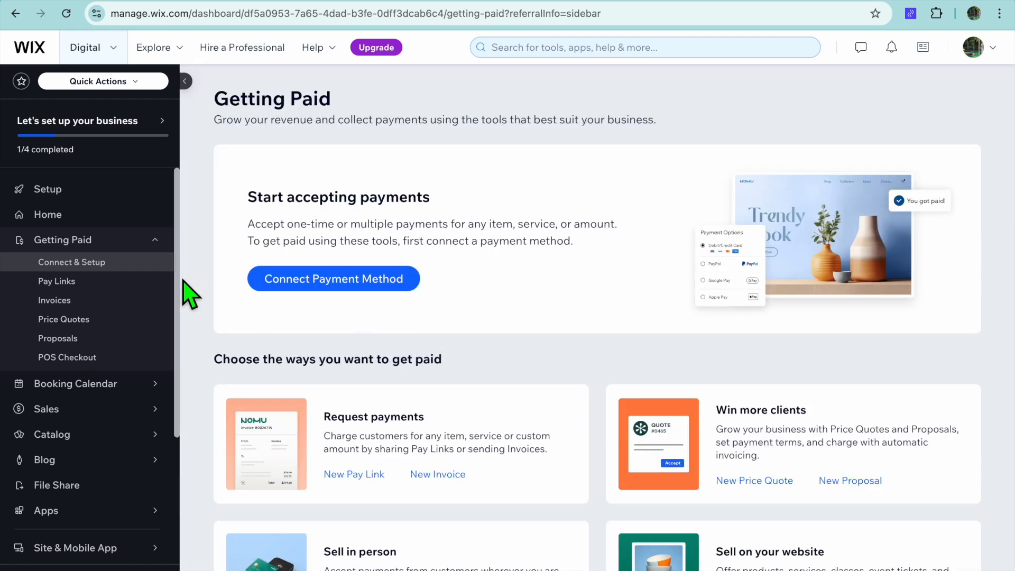
Step: Open the payment method connection page and review the available payment providers
left_click(338, 288)
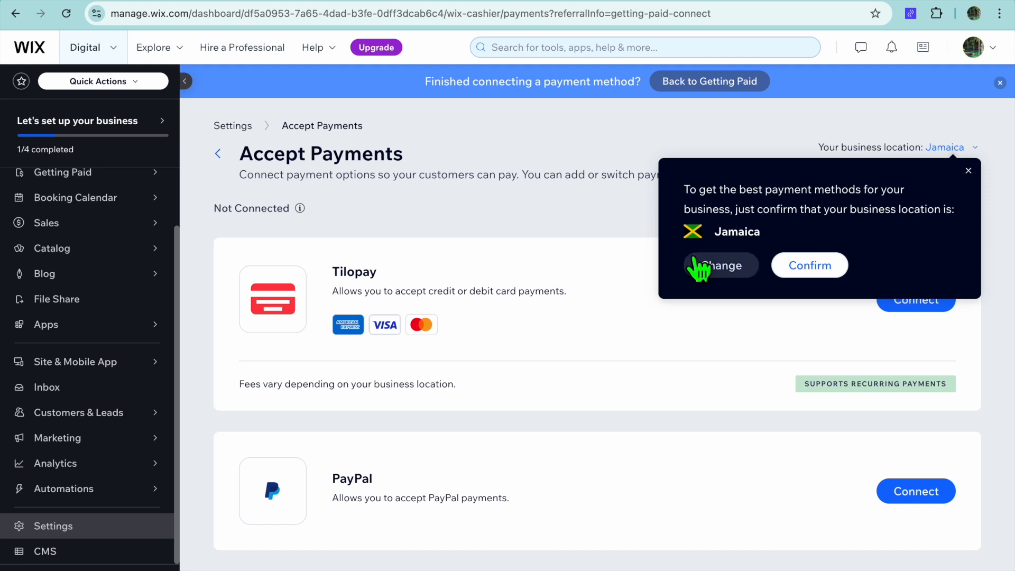
scroll(545, 331, "down", 3)
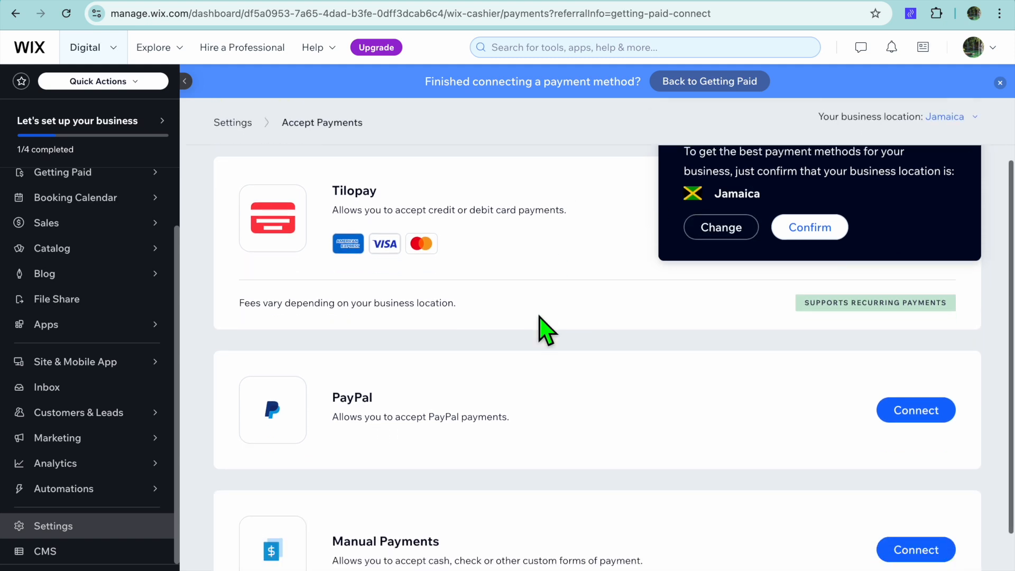
scroll(544, 331, "up", 3)
scroll(545, 331, "up", 1)
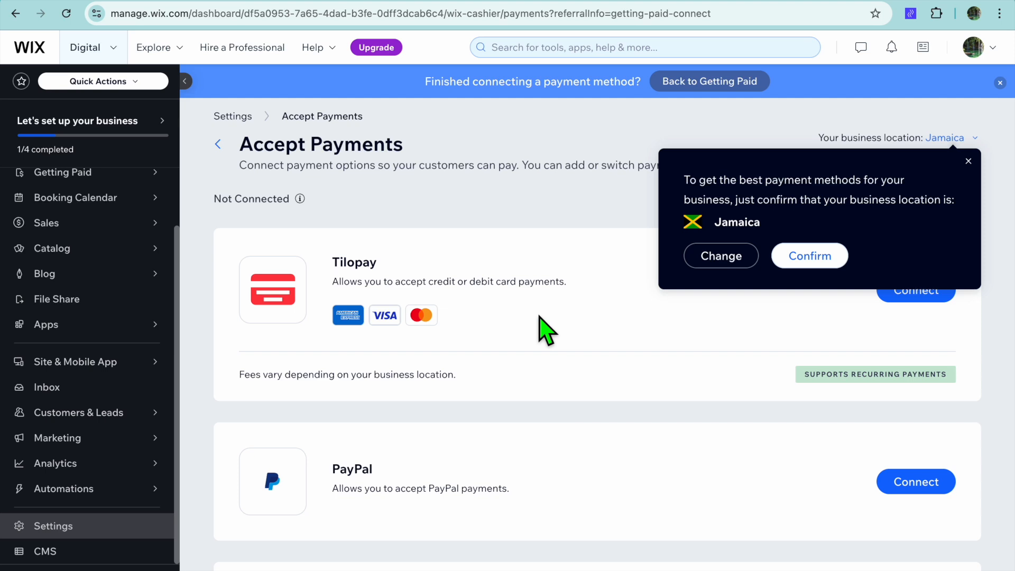
scroll(544, 331, "down", 3)
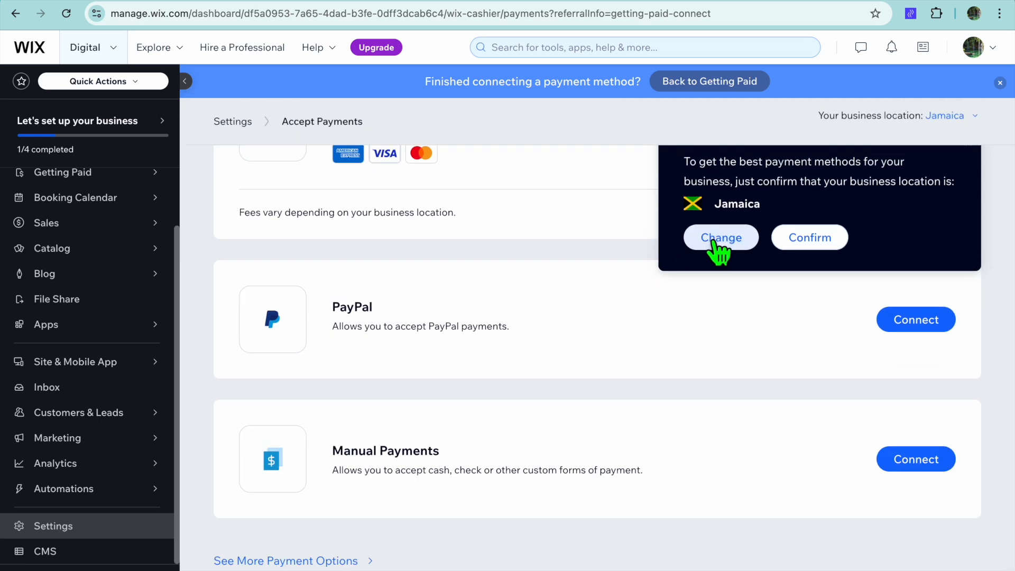
Step: Change the business location to Canada
left_click(720, 242)
left_click(483, 223)
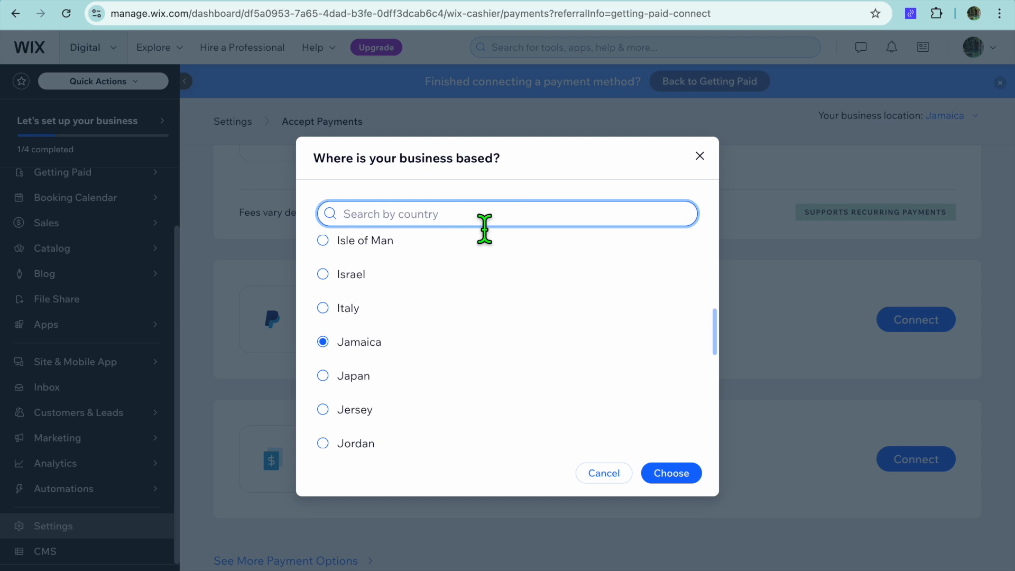
type("CAN")
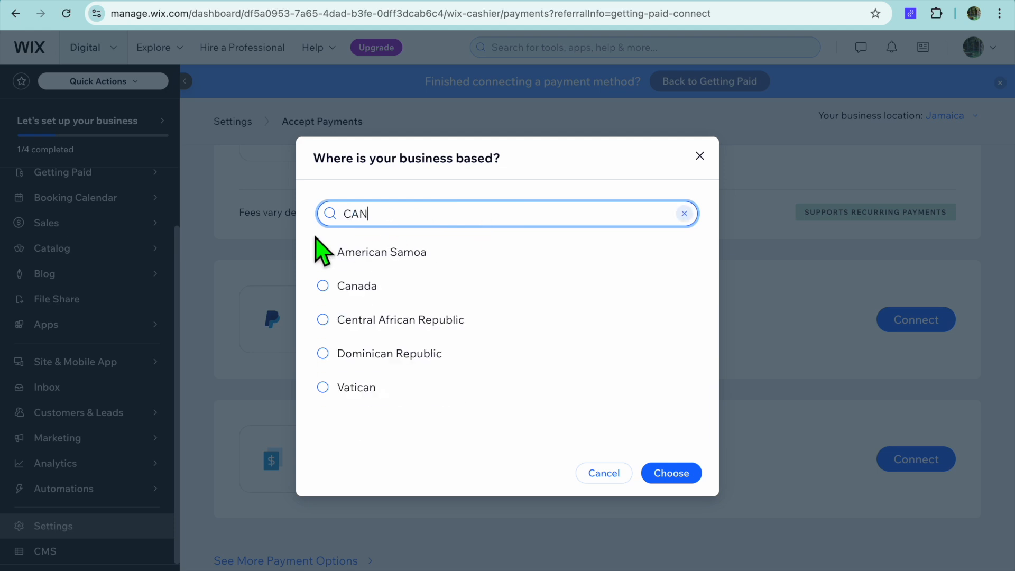
left_click(332, 286)
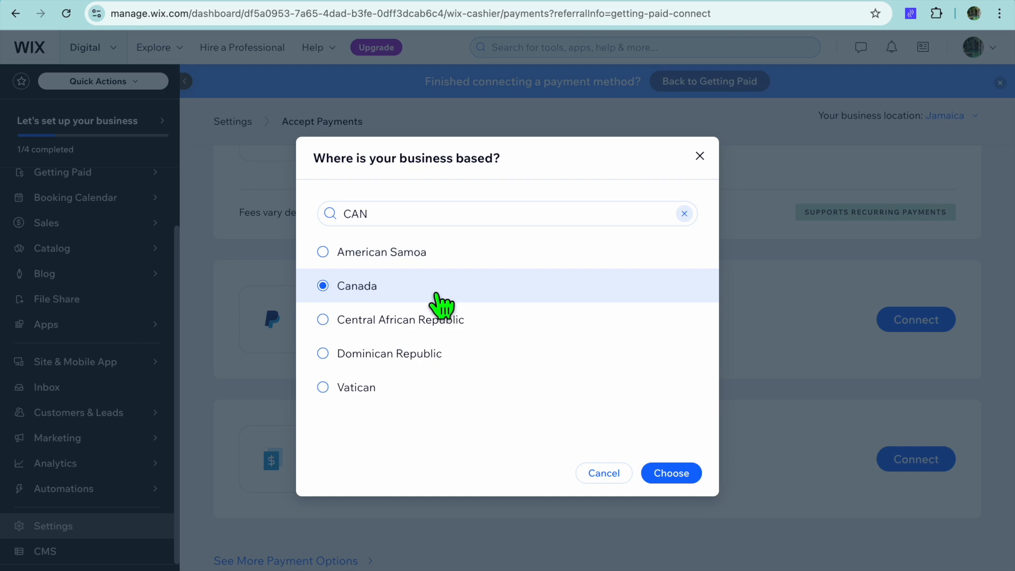
left_click(672, 473)
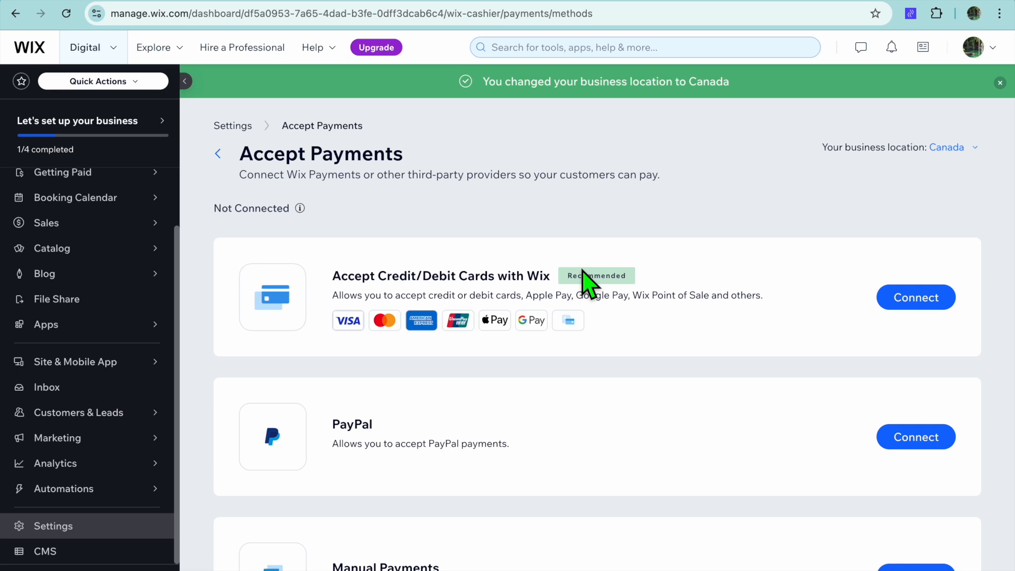
Step: Browse the additional payment options and return to Accept Payments
scroll(585, 281, "down", 3)
left_click(320, 565)
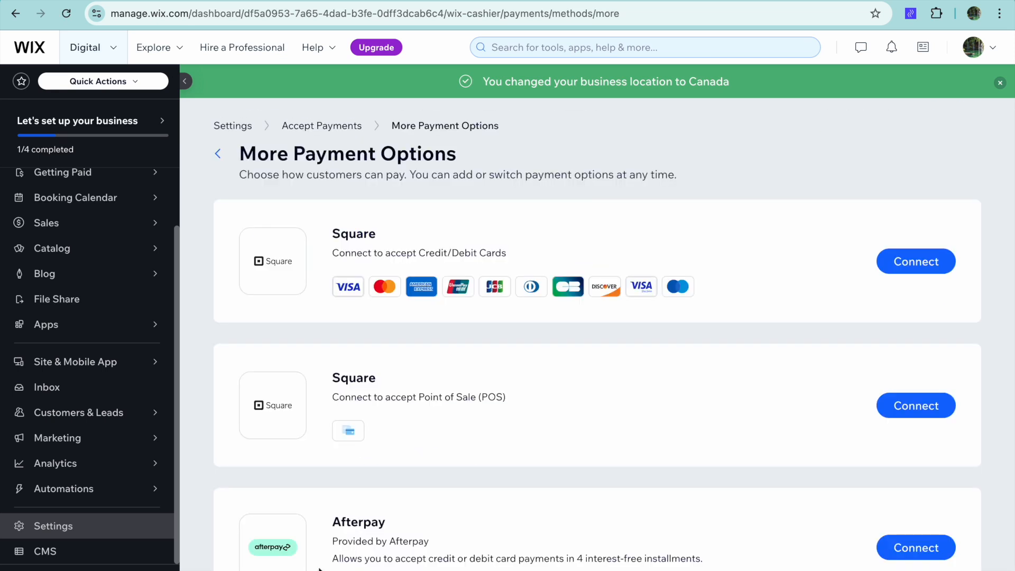
scroll(478, 454, "down", 1)
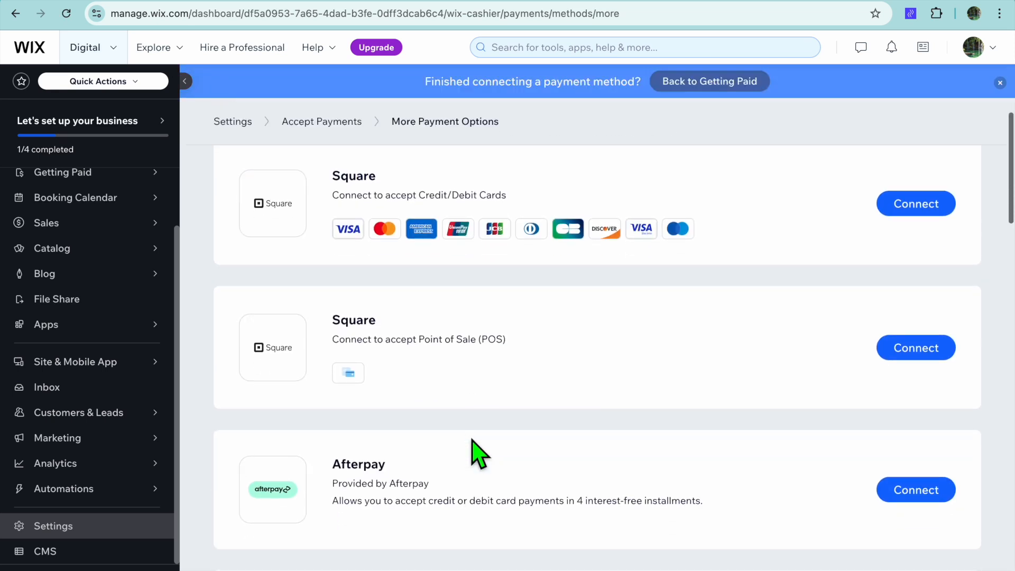
scroll(455, 415, "down", 3)
scroll(455, 418, "down", 3)
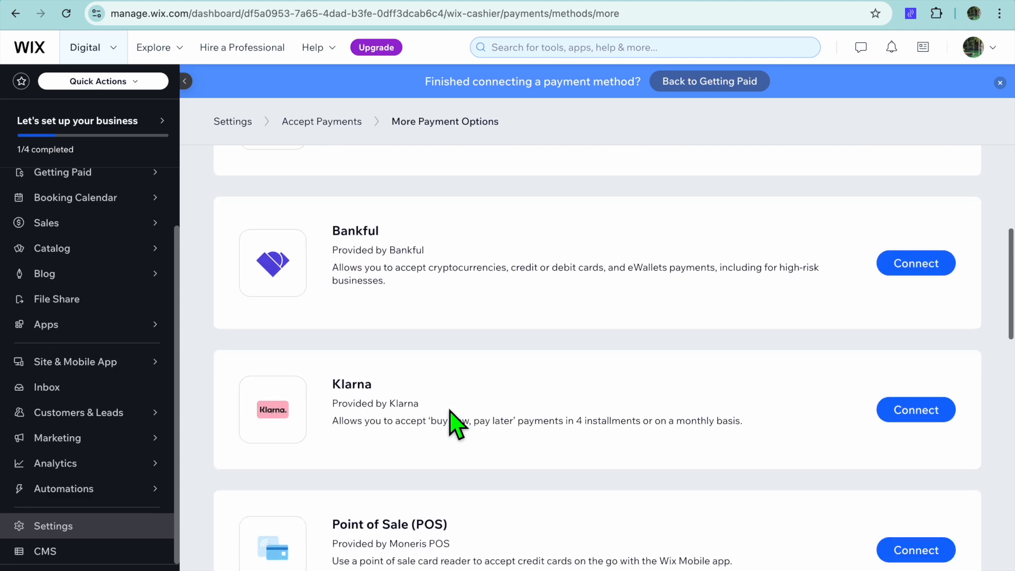
scroll(453, 423, "up", 10)
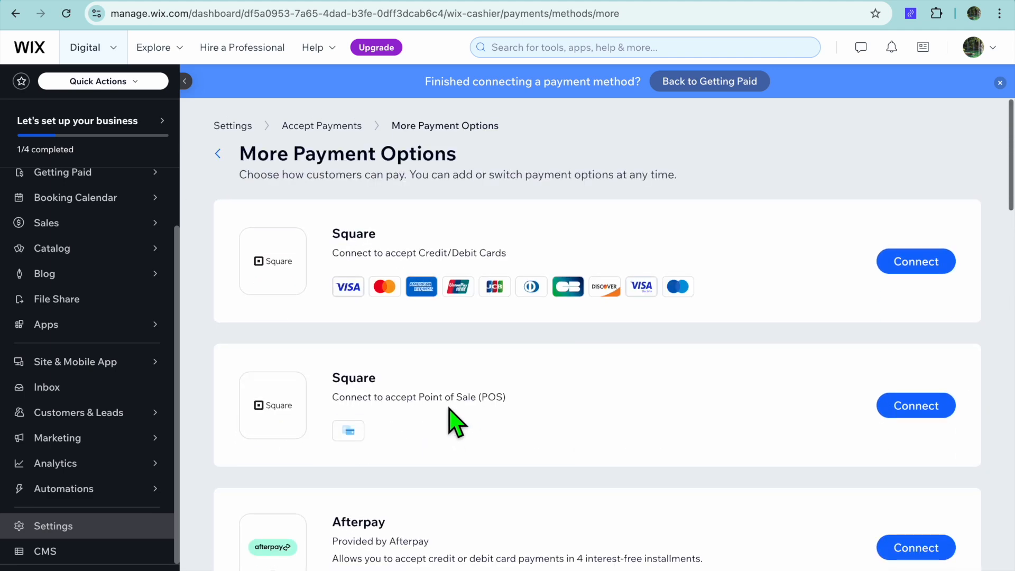
left_click(222, 157)
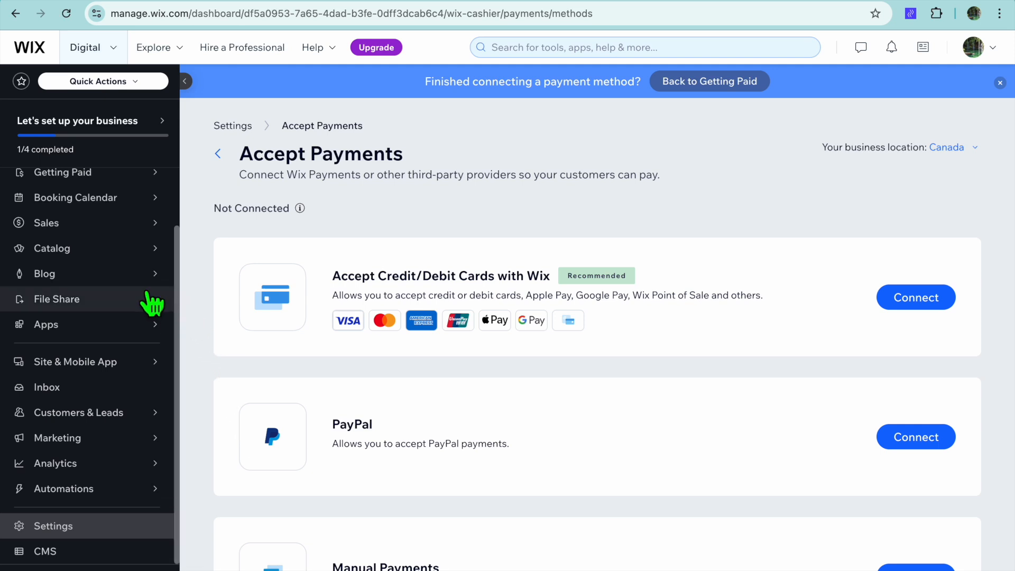
Step: Go to the Setup page and open the site in the editor to design it
scroll(152, 302, "up", 2)
mouse_move(151, 290)
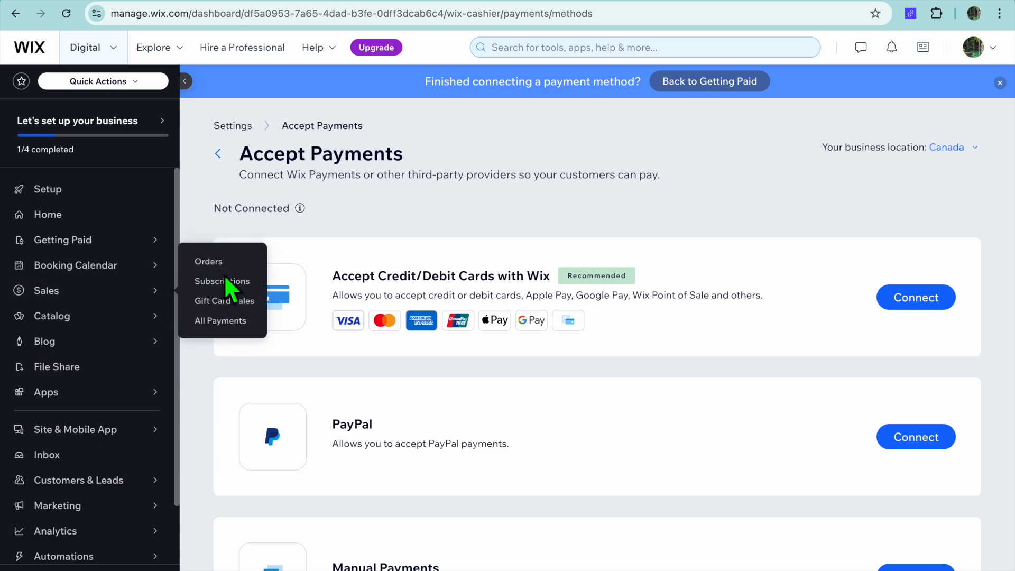
left_click(122, 204)
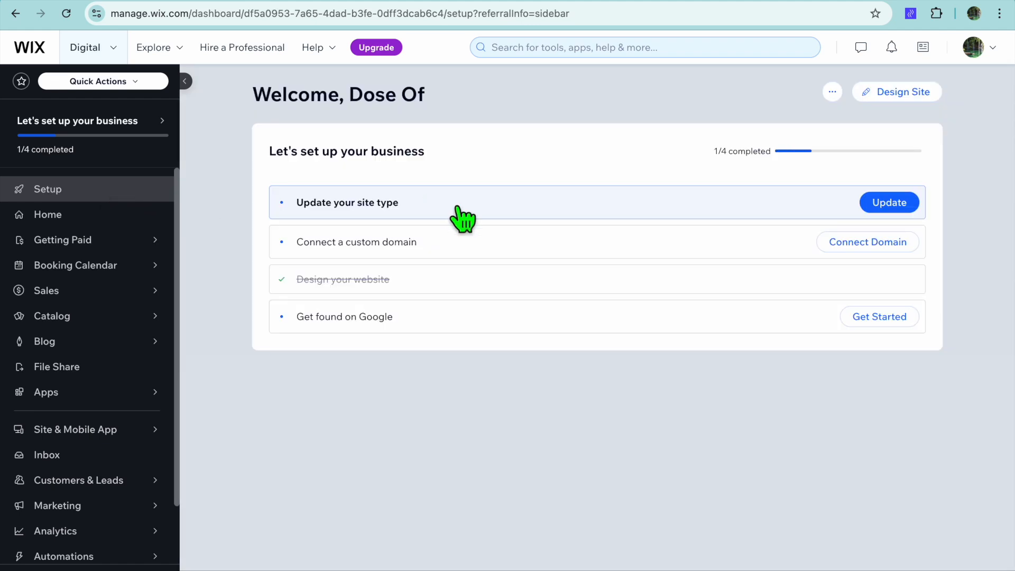
left_click(902, 94)
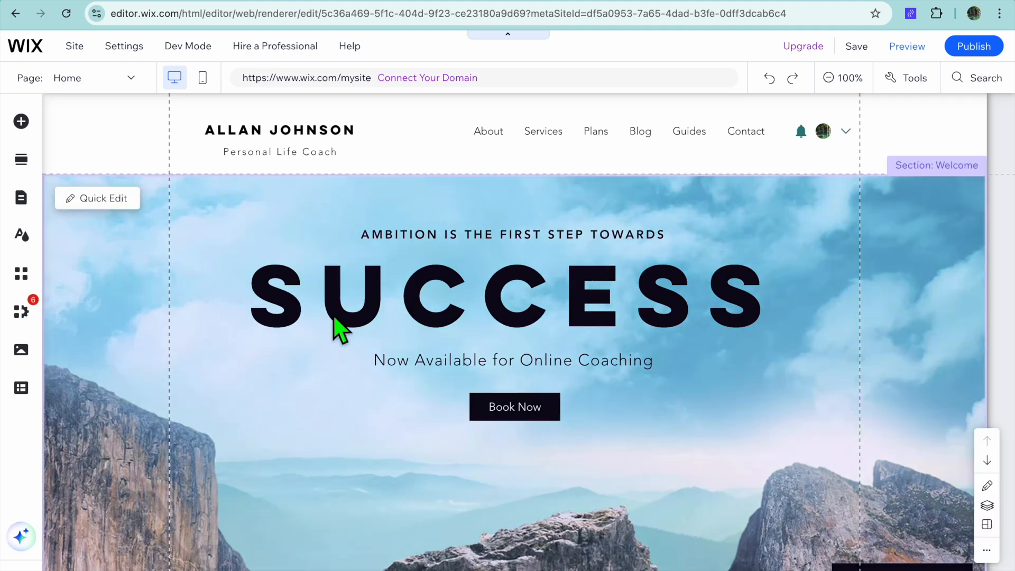
Step: Replace the header's name text with JASON TUTORIALS
scroll(165, 269, "down", 1)
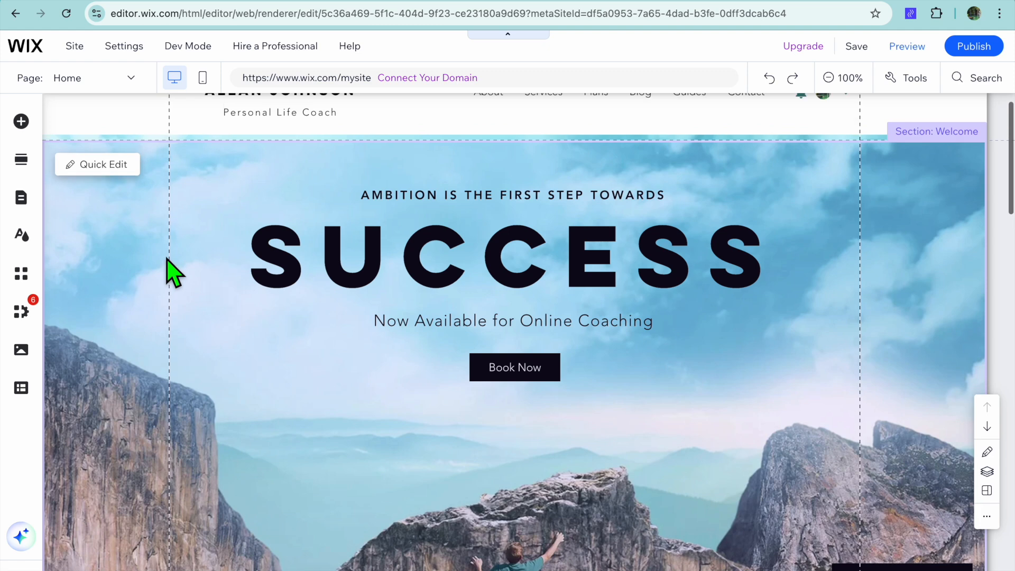
scroll(166, 269, "up", 1)
left_click(286, 136)
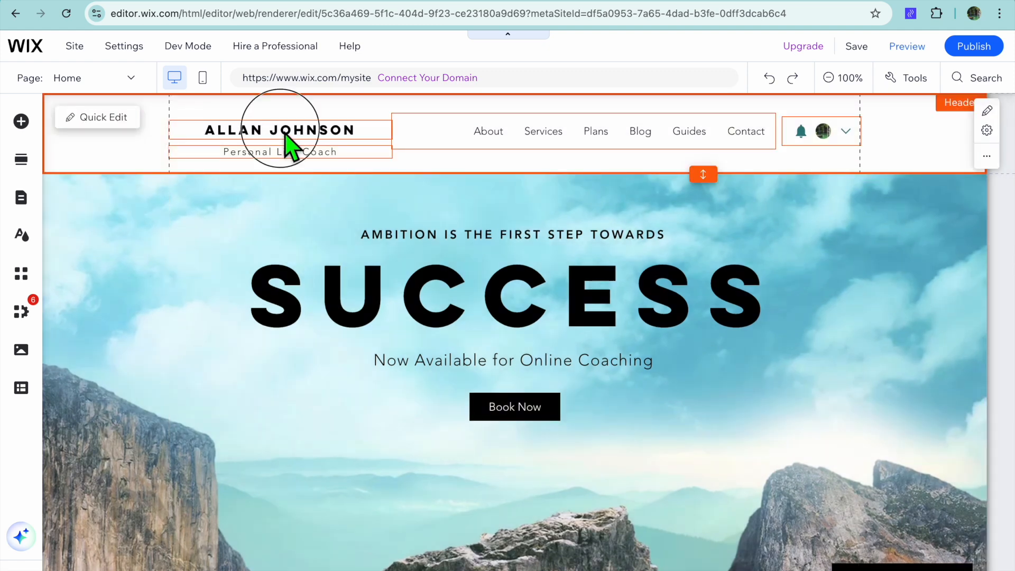
left_click(236, 179)
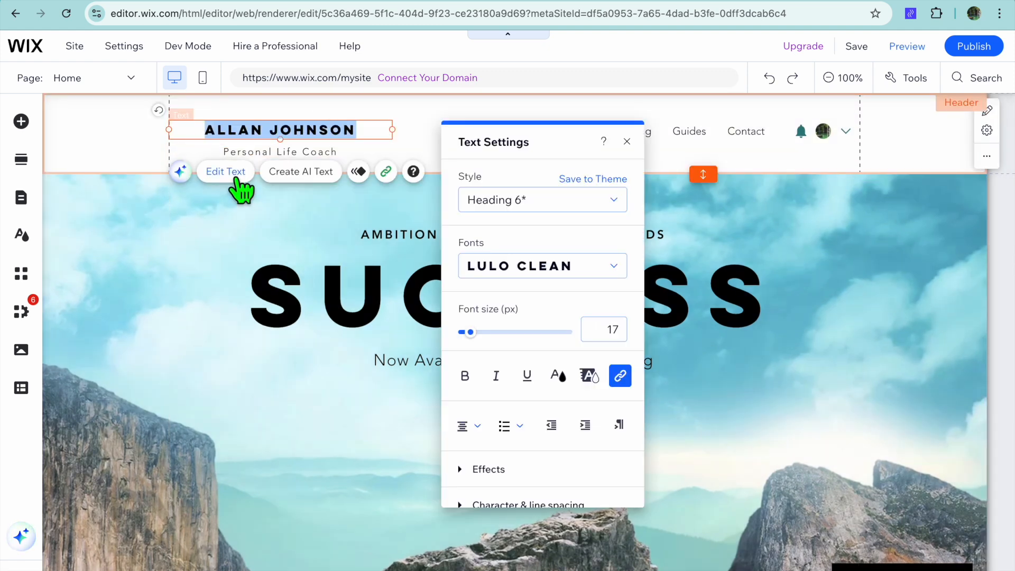
type("JASON TUTOR")
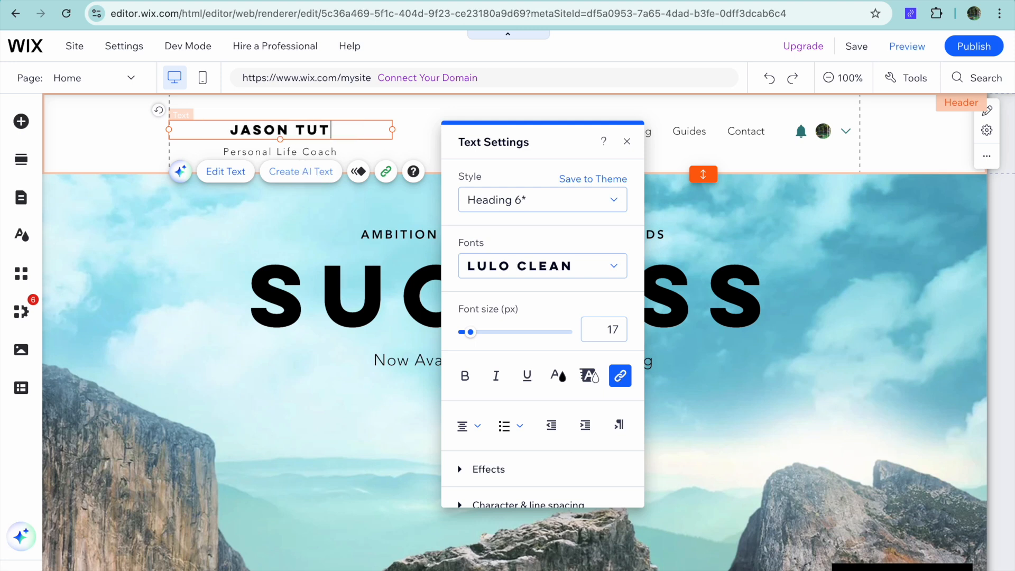
type("IALS")
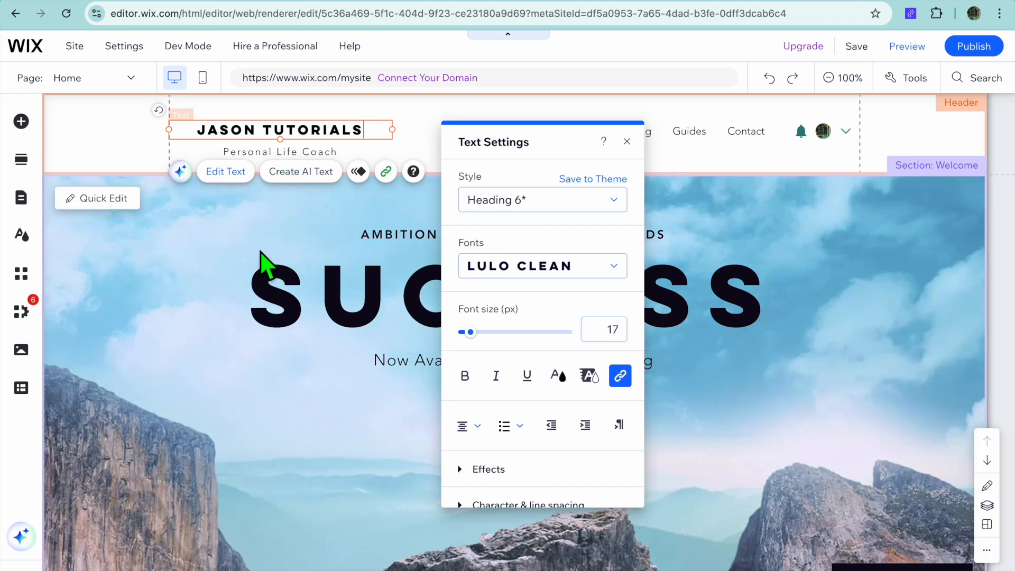
Step: Open Quick Edit for the home page's welcome section and review the content of its sections
left_click(260, 259)
scroll(182, 295, "down", 5)
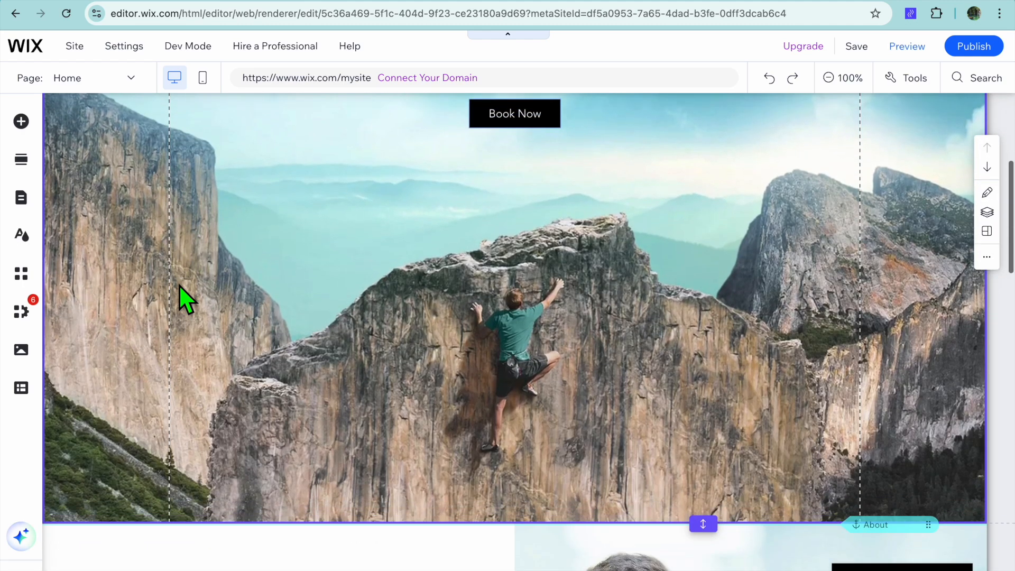
scroll(179, 284, "up", 3)
scroll(113, 291, "up", 3)
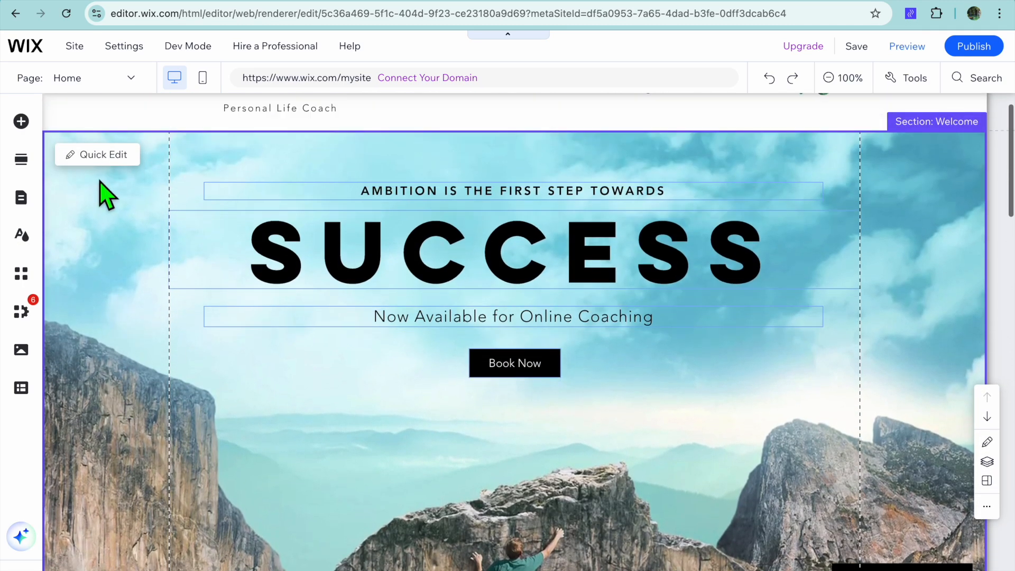
left_click(103, 155)
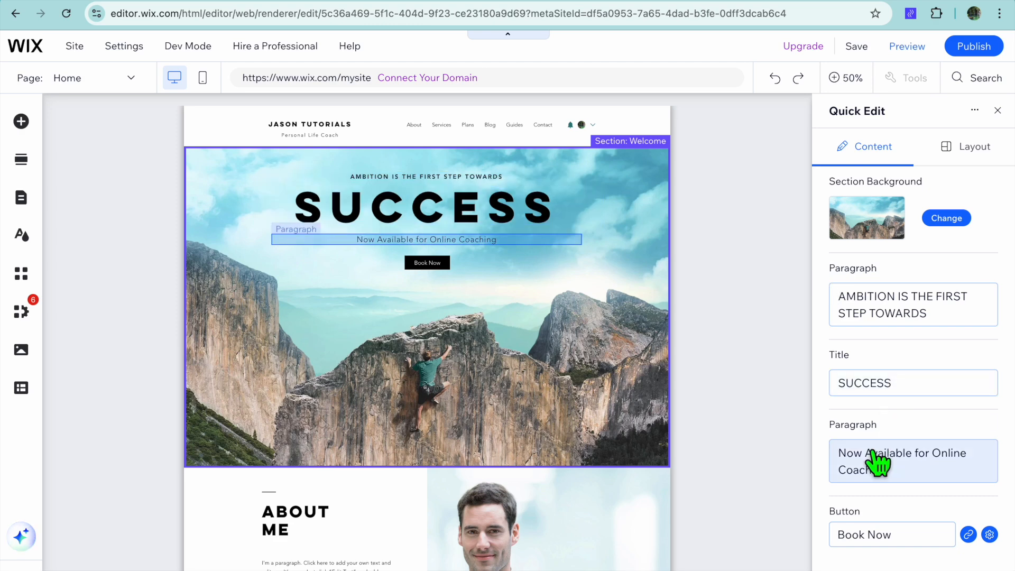
scroll(620, 391, "down", 2)
scroll(620, 391, "down", 3)
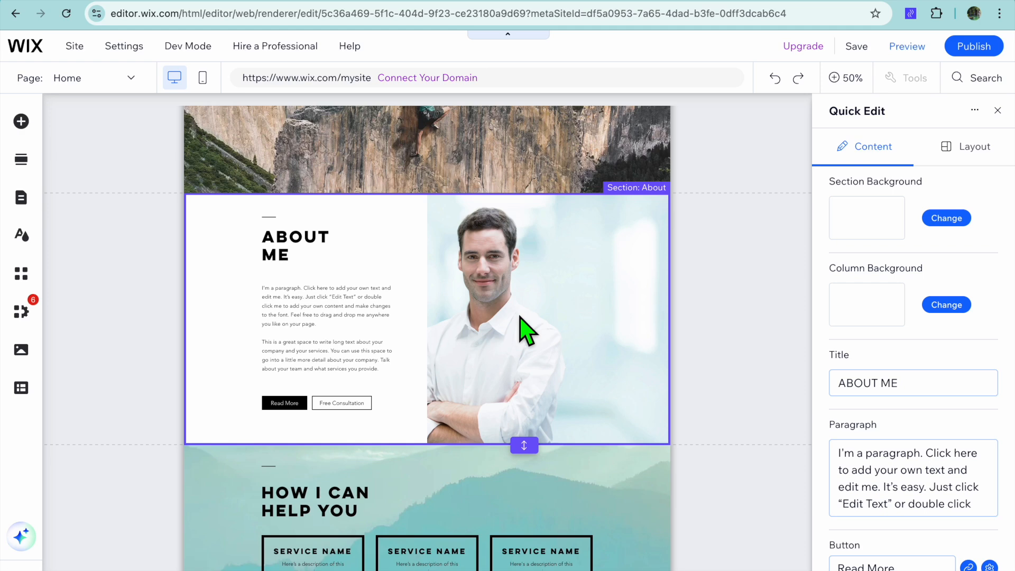
scroll(520, 317, "down", 7)
scroll(520, 318, "up", 8)
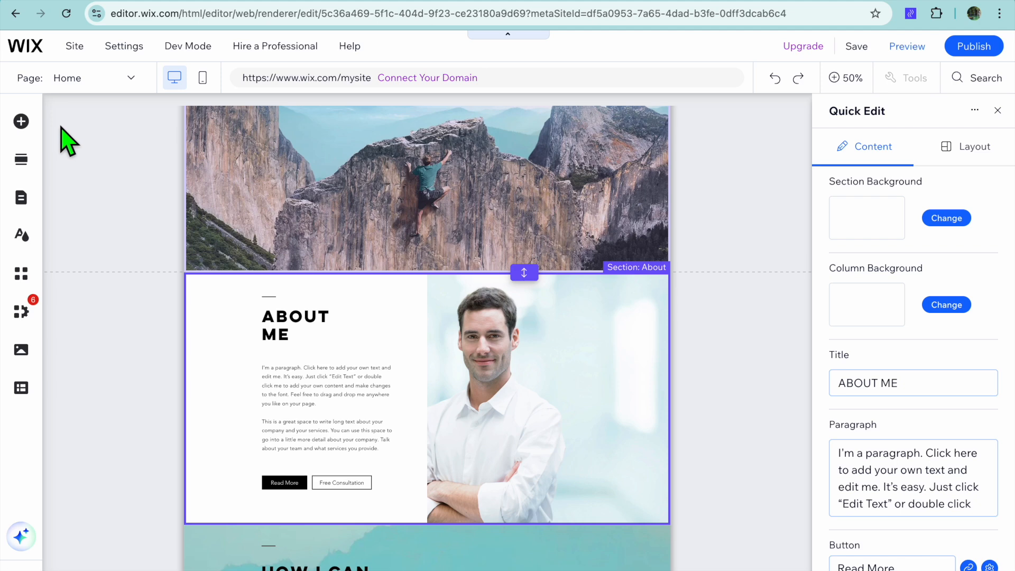
Step: Browse the Add Elements panel's Text, Image, Strip and Menu & Anchor categories
left_click(21, 122)
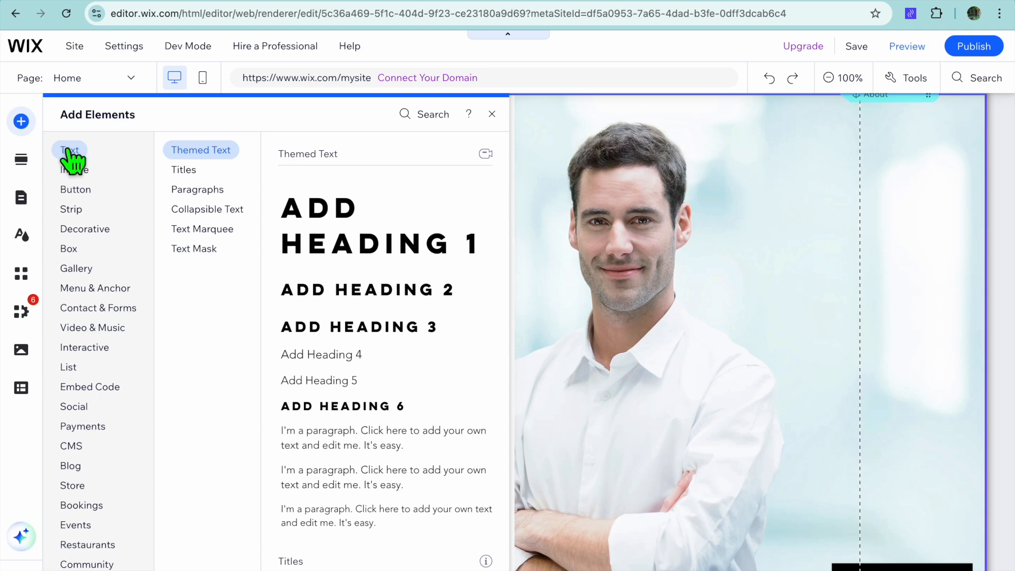
left_click(77, 170)
left_click(79, 210)
left_click(103, 289)
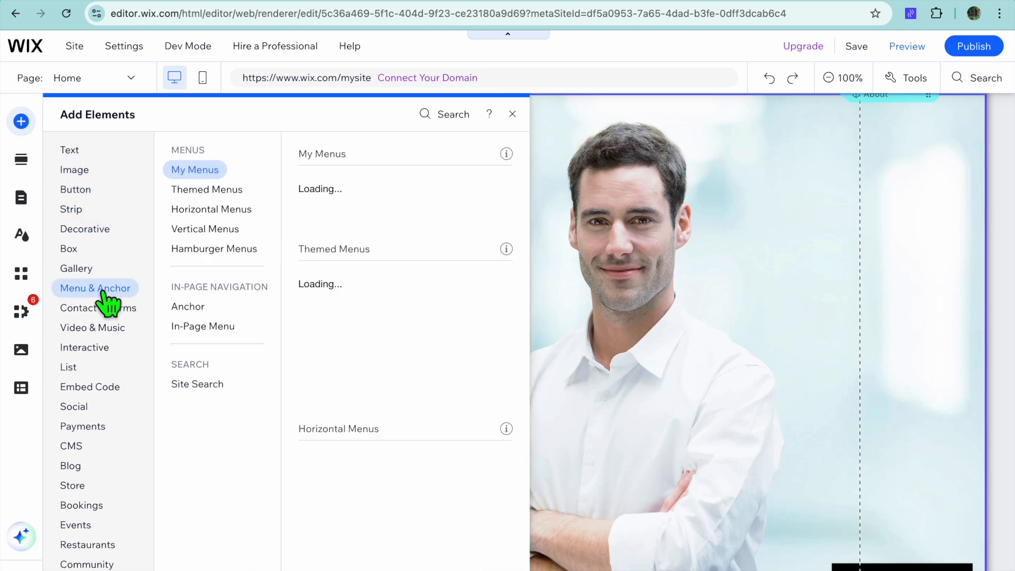
left_click(70, 211)
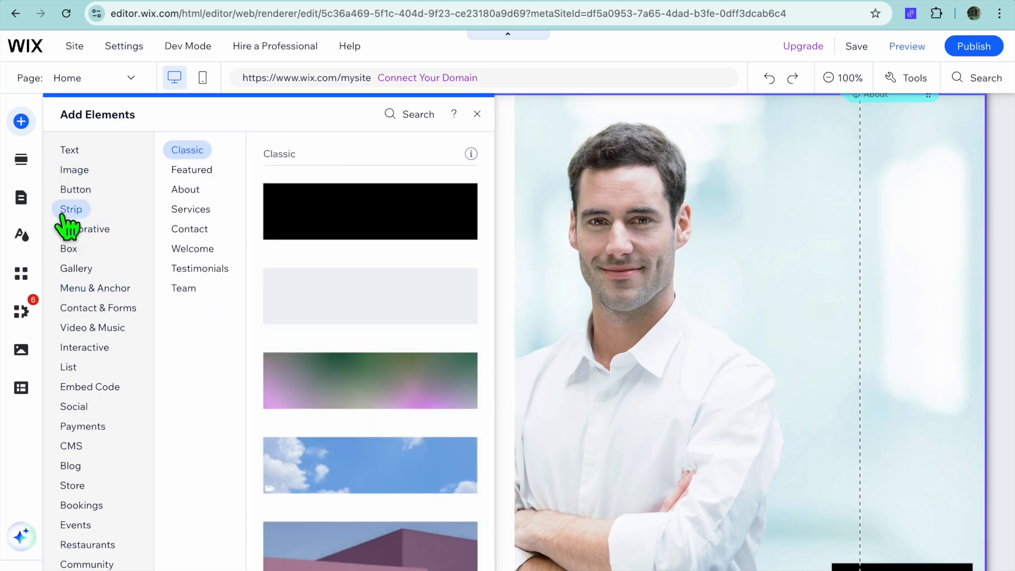
Step: Open the site pages and menu list, view the Plans and Services pages, and close the list
left_click(21, 201)
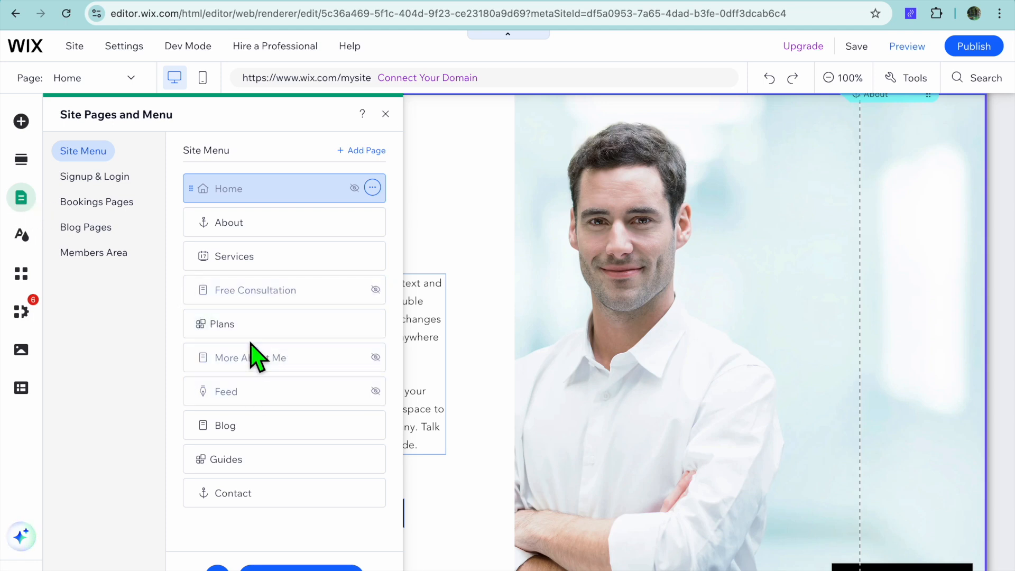
left_click(257, 332)
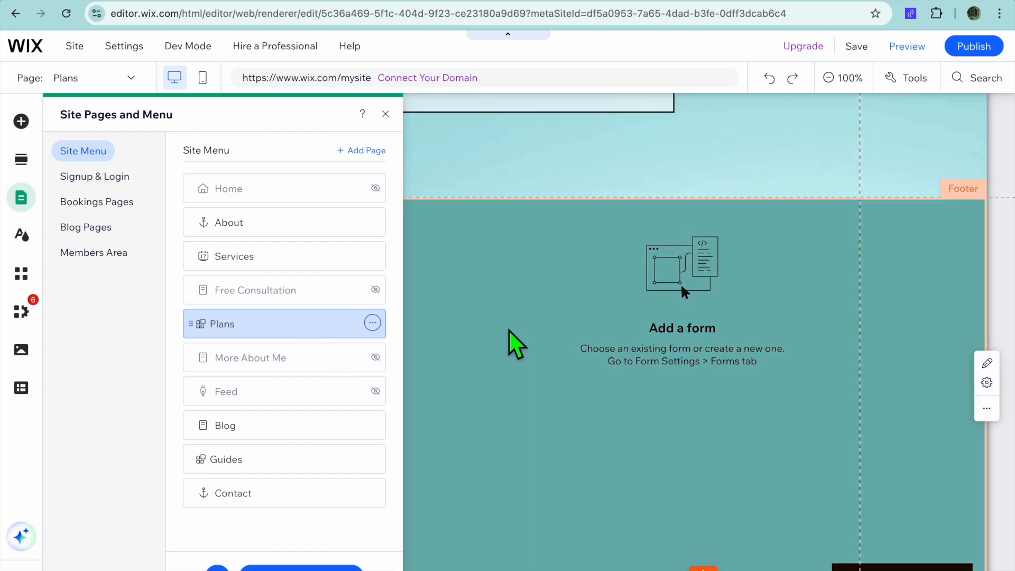
scroll(510, 331, "up", 9)
left_click(284, 265)
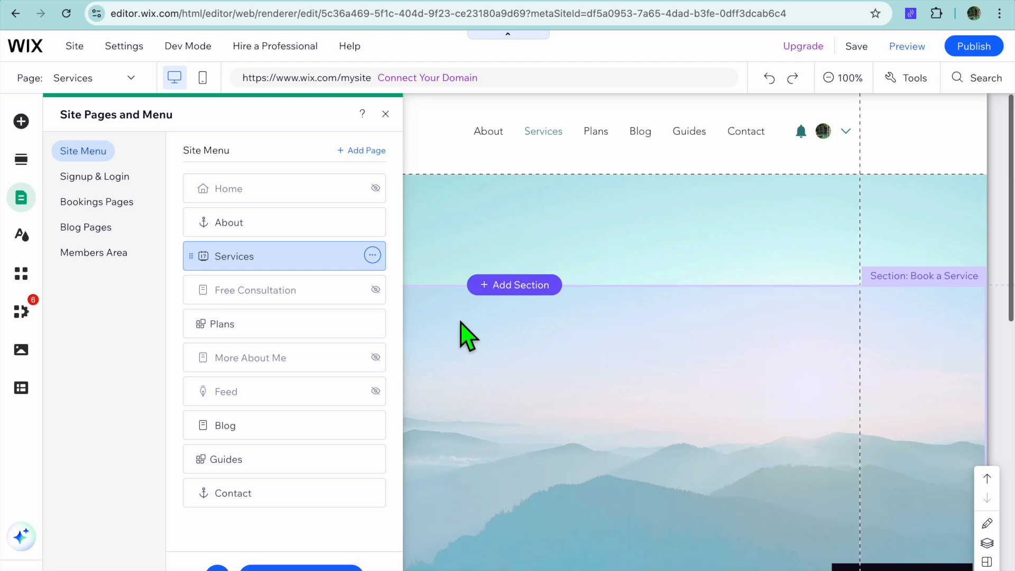
left_click(386, 114)
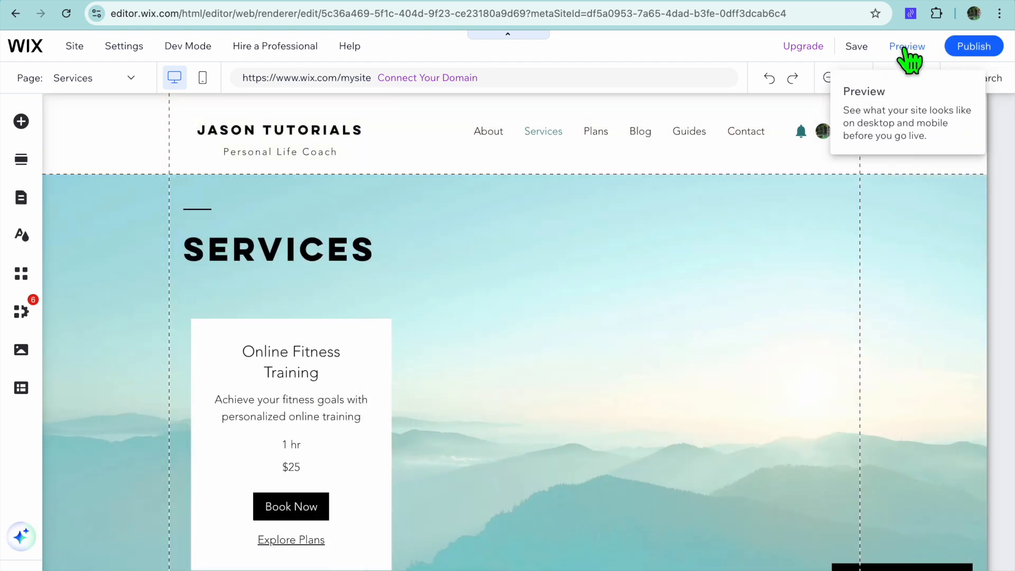
Step: Preview the site and scroll through the Services page
left_click(905, 48)
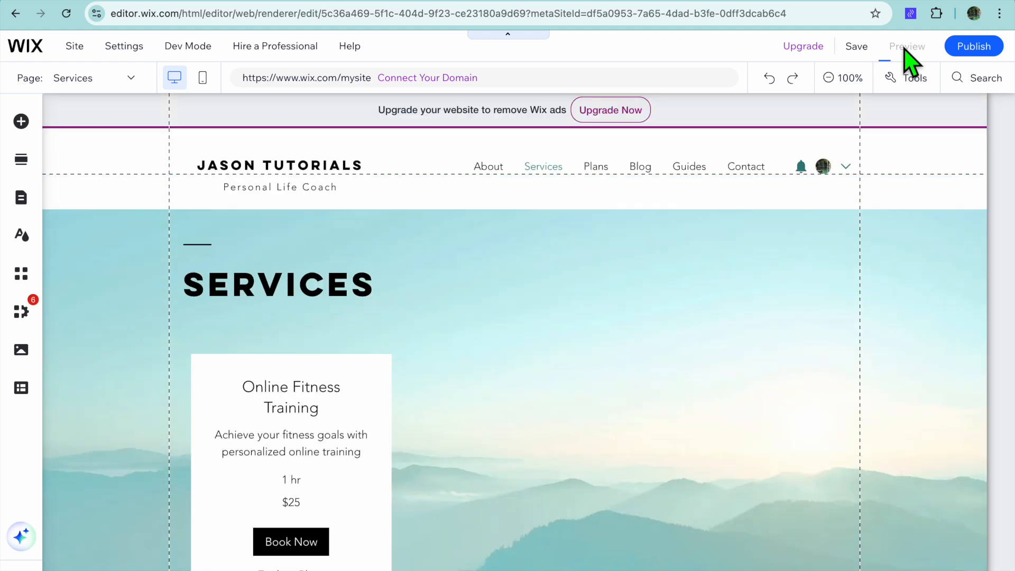
scroll(550, 320, "down", 4)
scroll(548, 316, "down", 5)
scroll(548, 317, "up", 8)
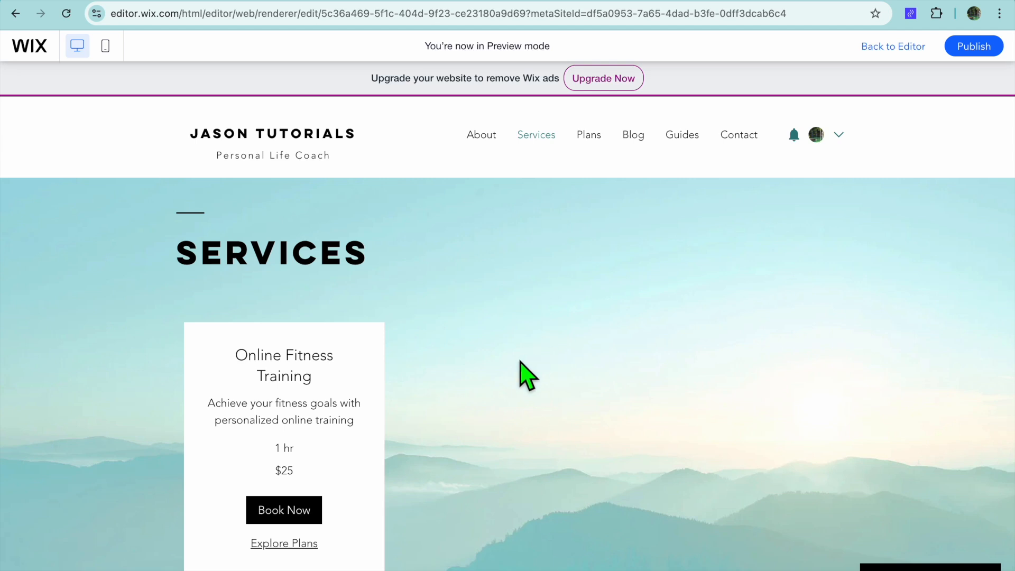
scroll(453, 408, "down", 1)
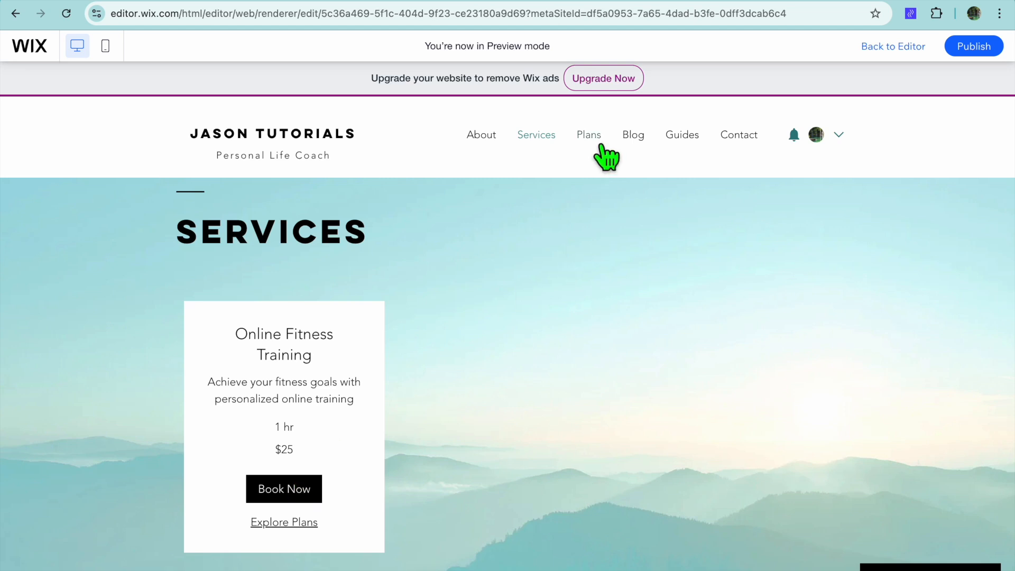
Step: Go to the Plans page in preview, try selecting the Monthly Membership plan, and dismiss the checkout notice
left_click(598, 141)
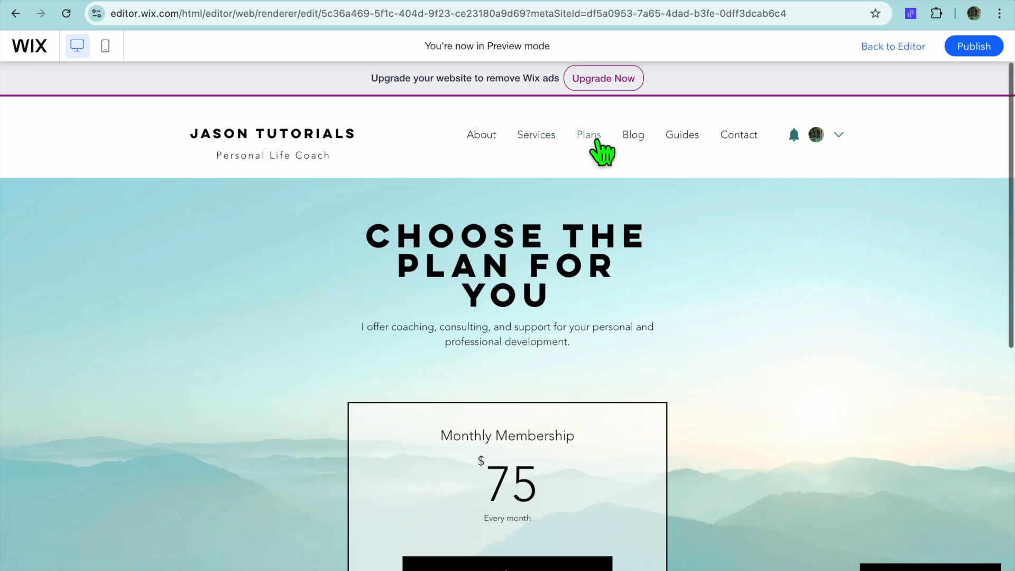
scroll(596, 324, "down", 4)
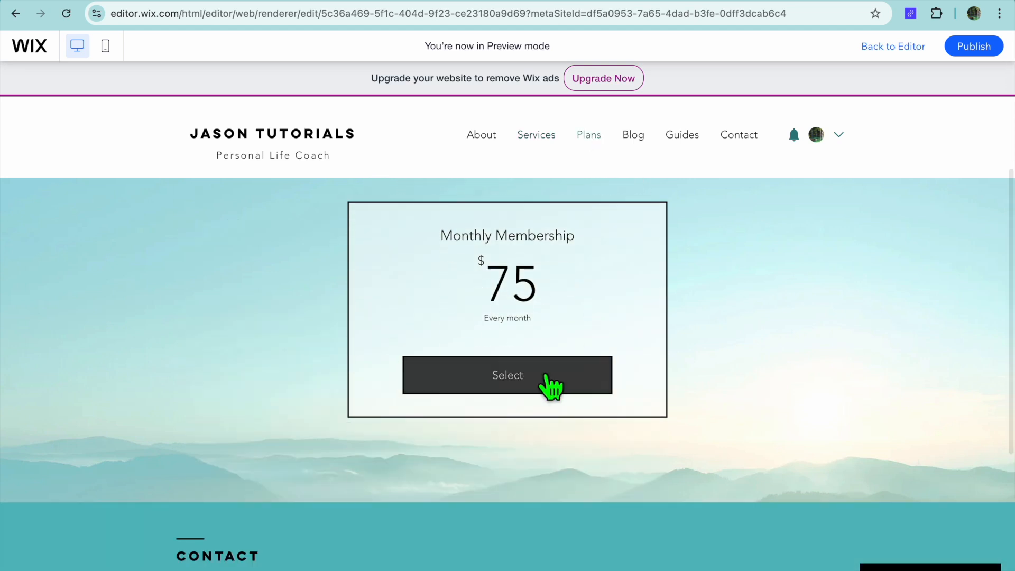
left_click(546, 386)
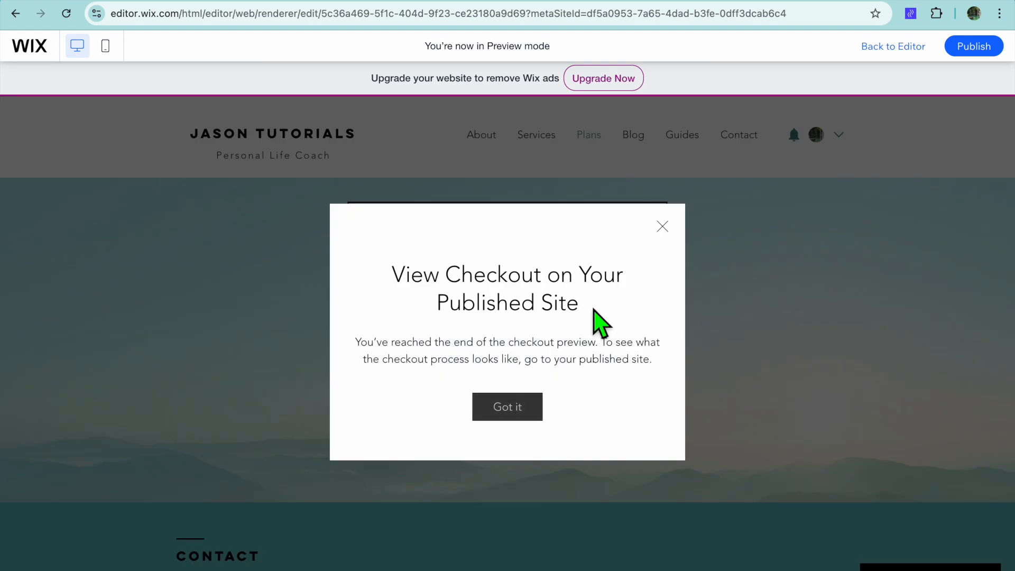
left_click(663, 227)
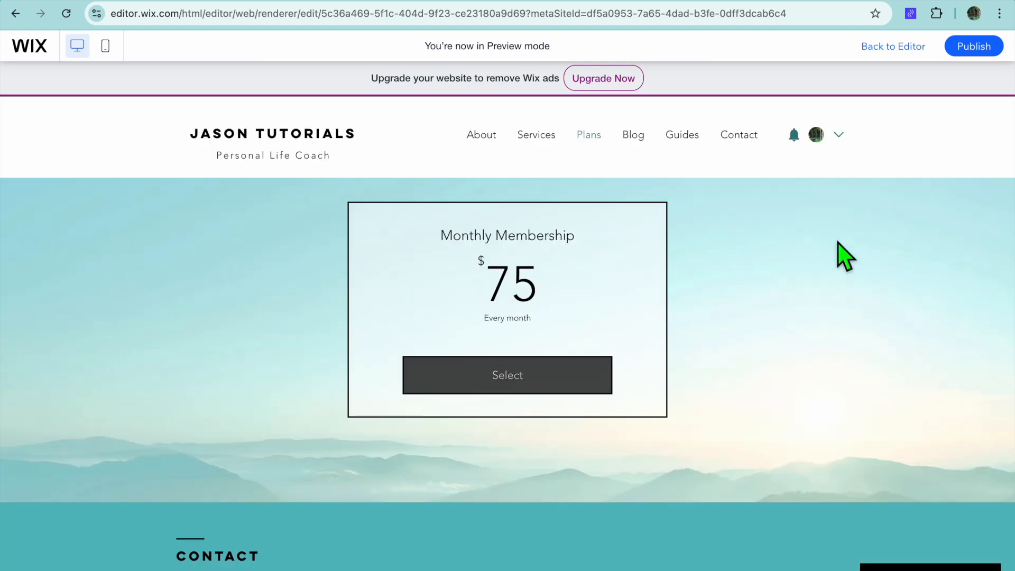